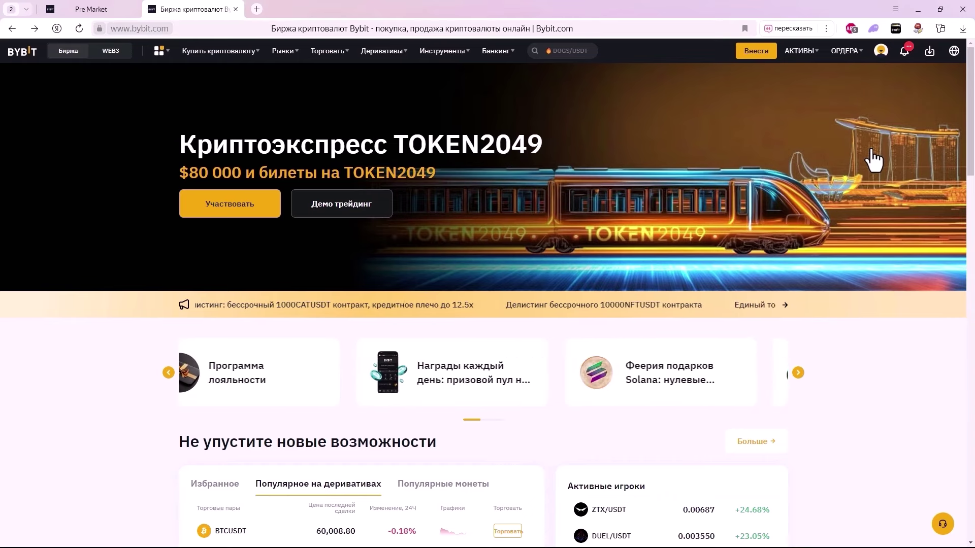
Open the account and security settings and start the KYC verification.
mouse_move(881, 53)
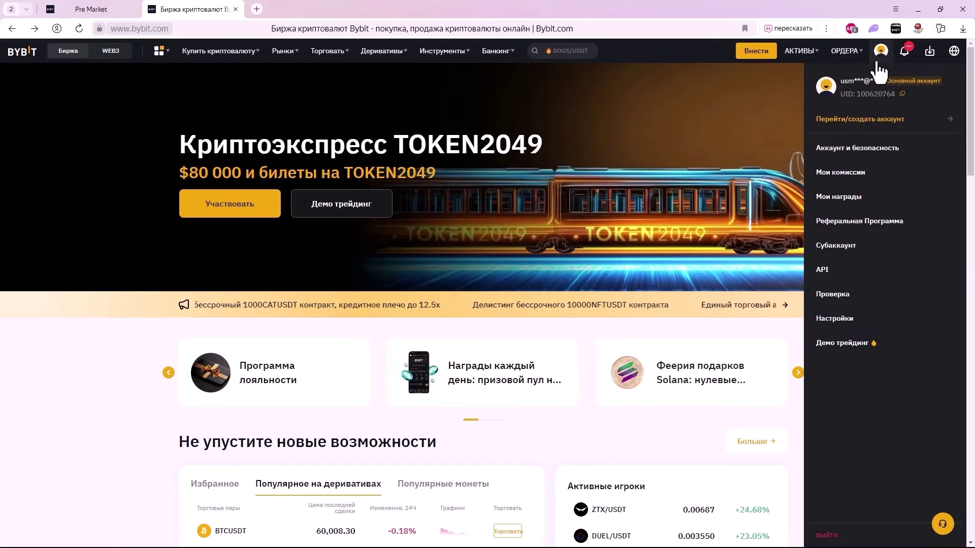
click(871, 149)
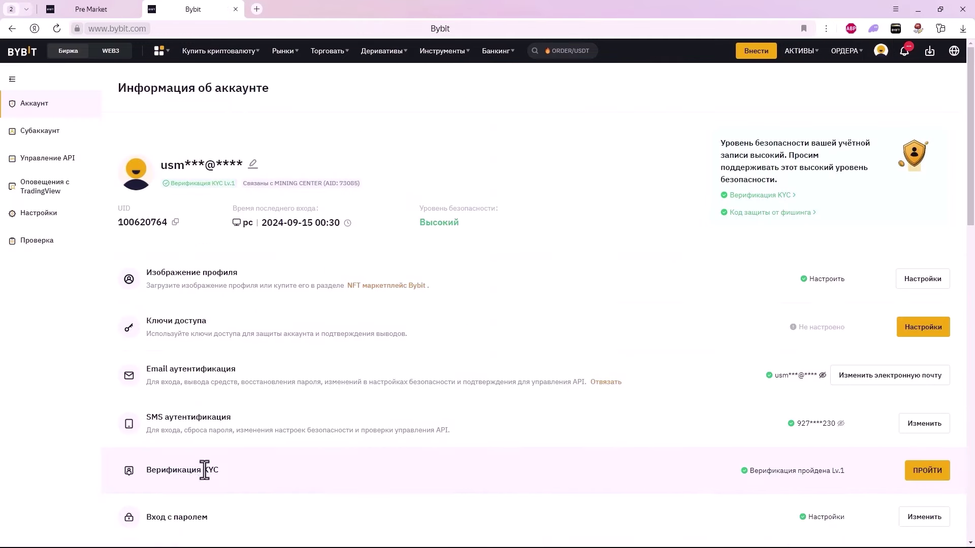
drag(227, 470, 124, 474)
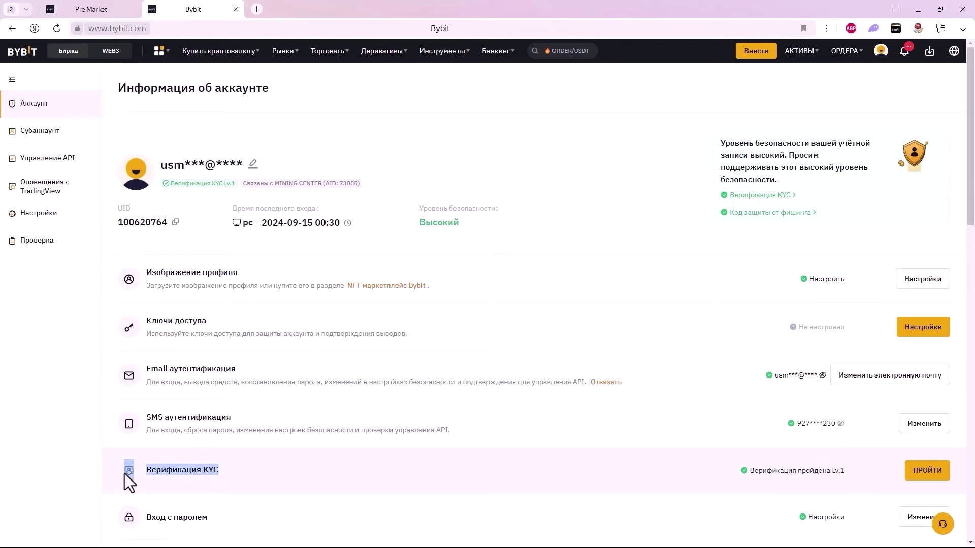
click(909, 477)
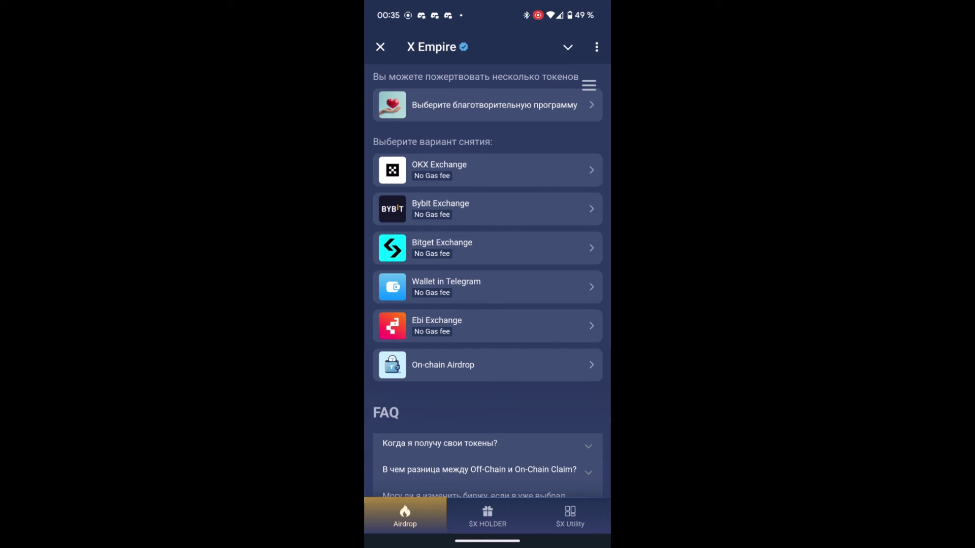
Switch to X Empire, choose Bybit Exchange as the withdrawal option, and confirm having an existing Bybit account.
click(519, 207)
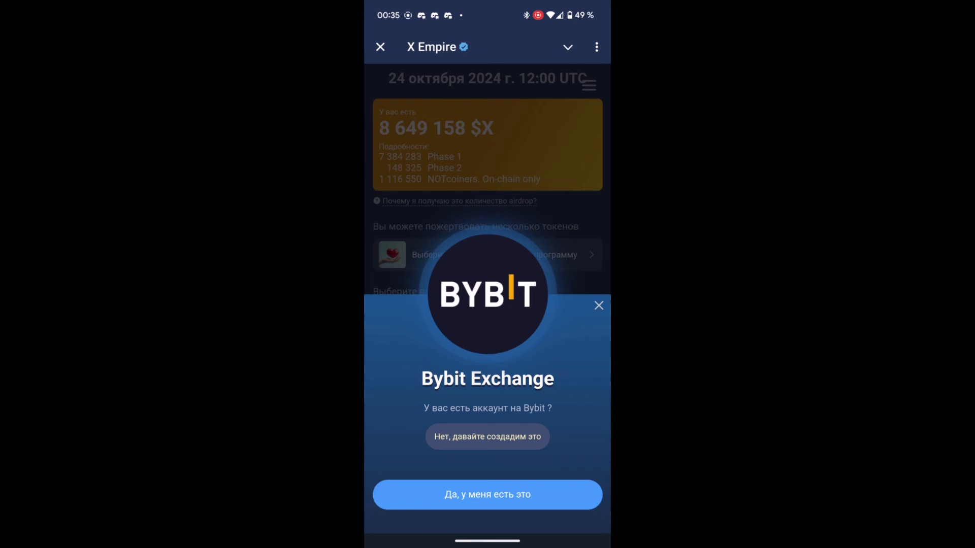
click(524, 497)
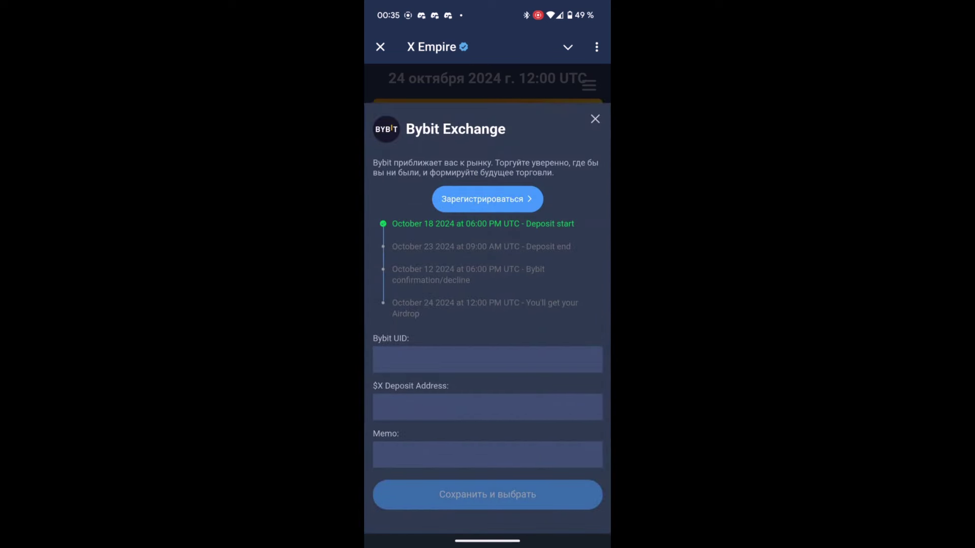
click(514, 344)
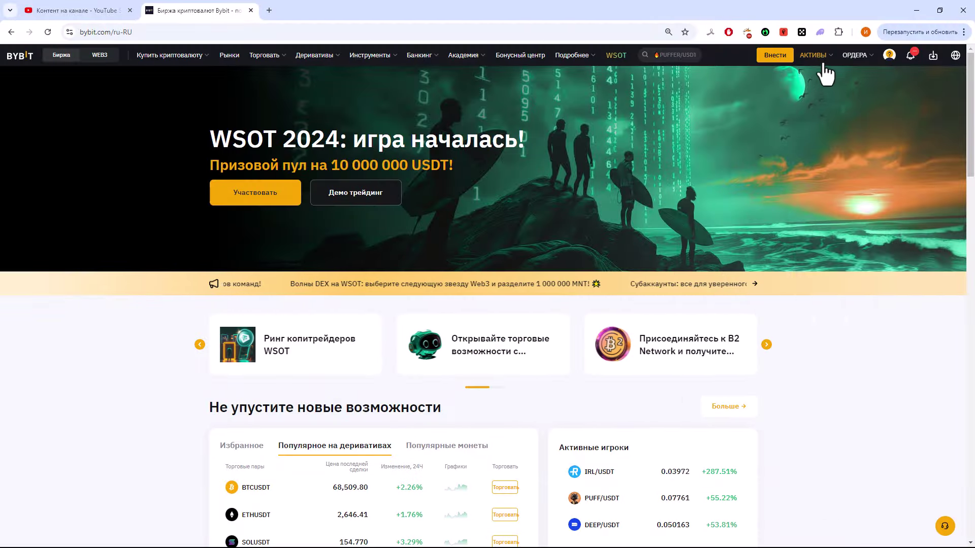
Switch to Bybit, go to the crypto deposit page, and choose X (X Empire) as the coin to deposit.
mouse_move(824, 62)
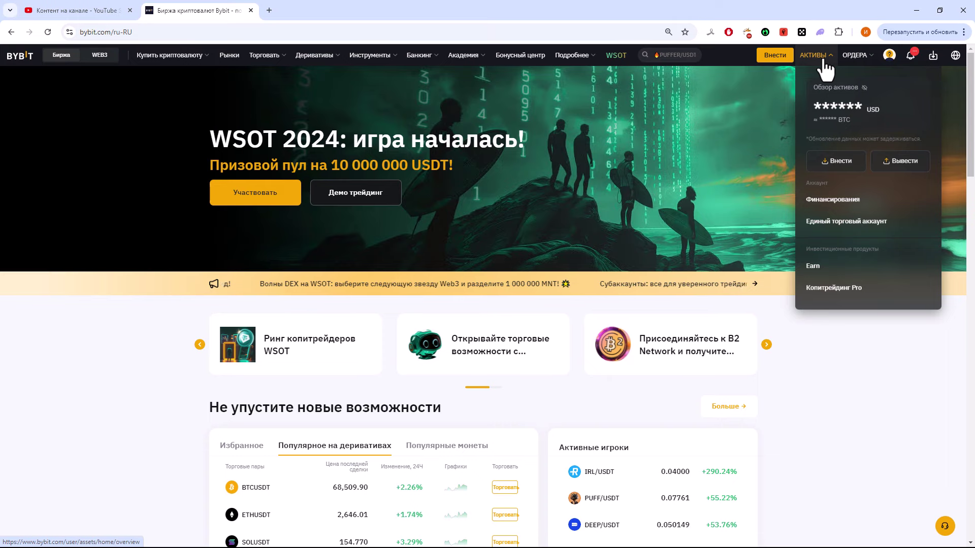
click(840, 168)
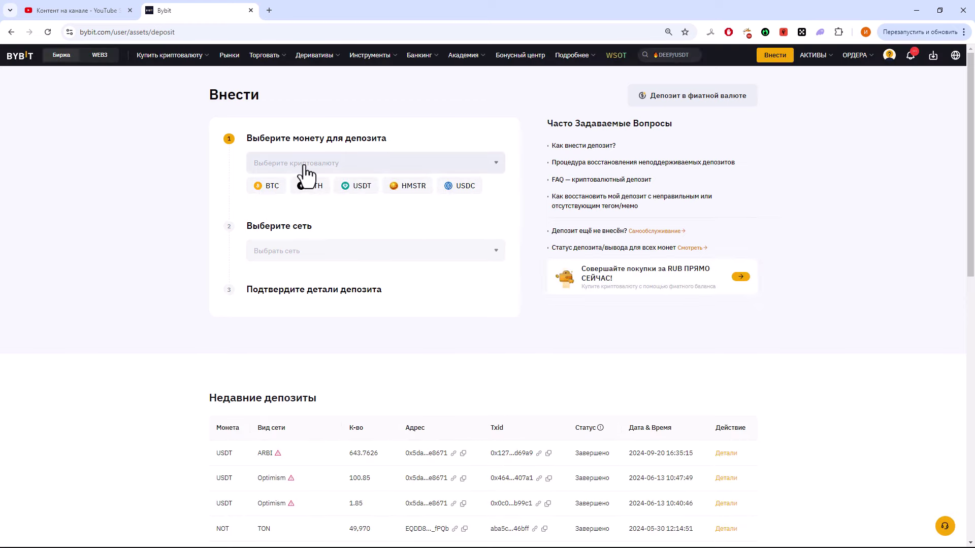
click(305, 168)
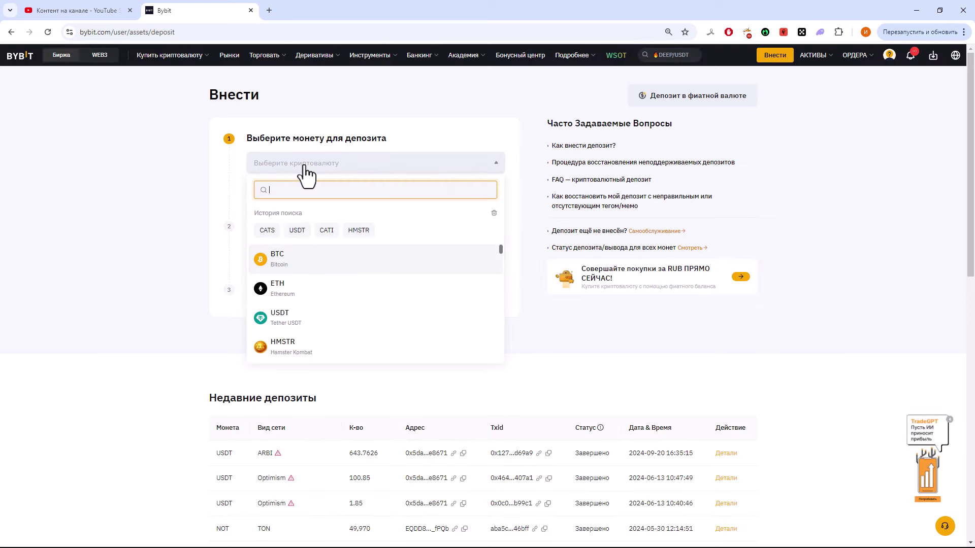
text(x)
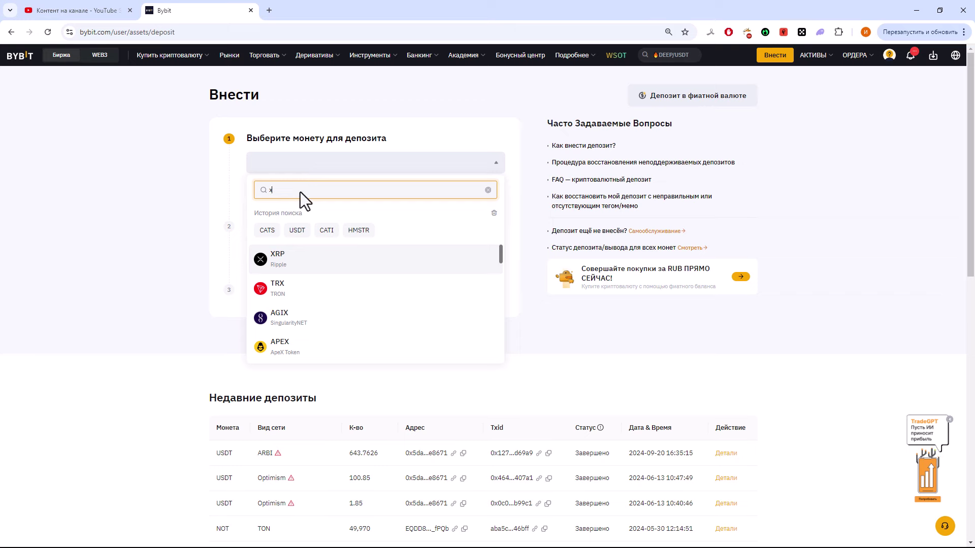
scroll(311, 285, down, 5)
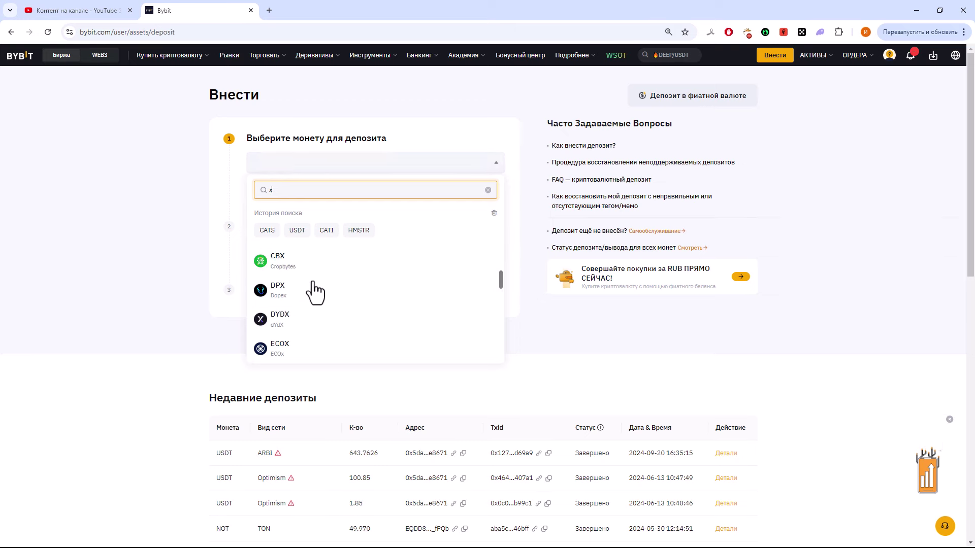
scroll(314, 290, down, 5)
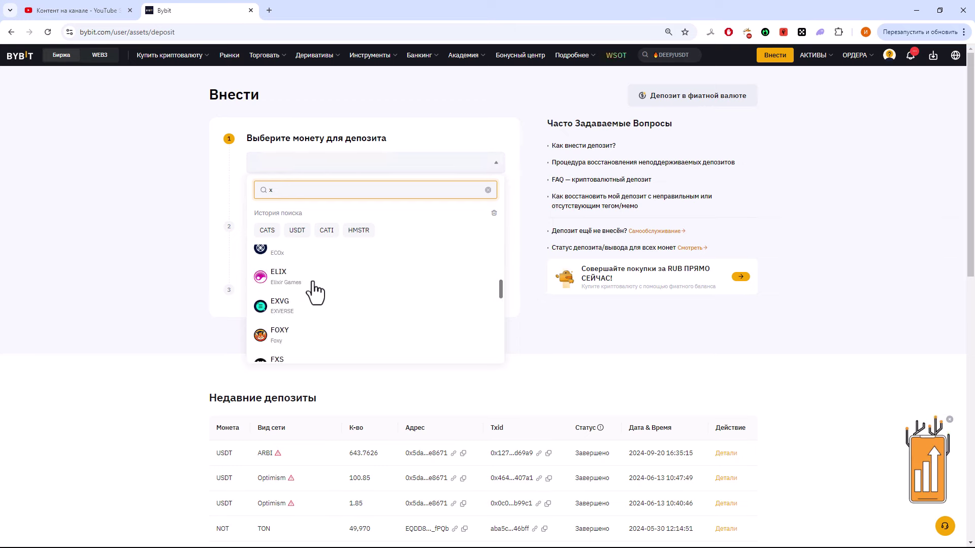
scroll(314, 292, down, 10)
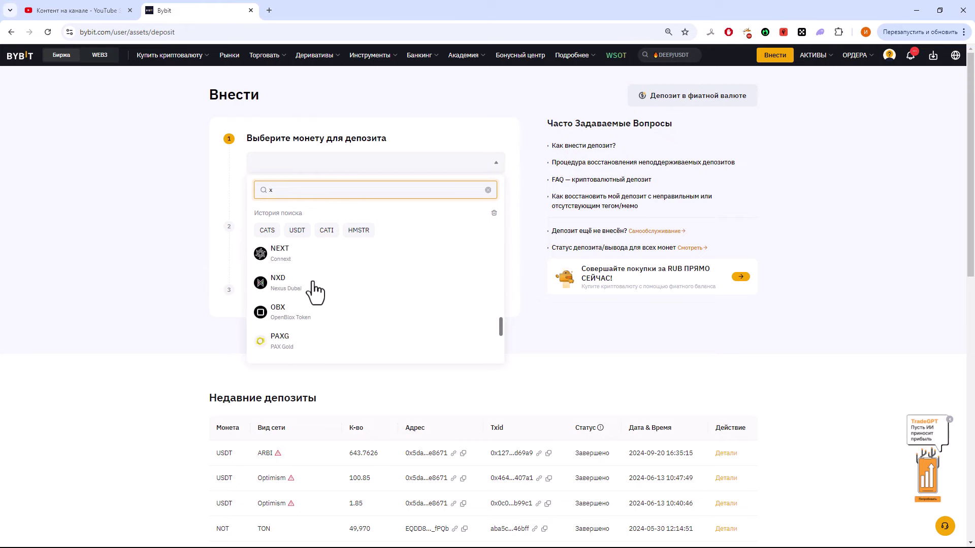
scroll(313, 292, down, 8)
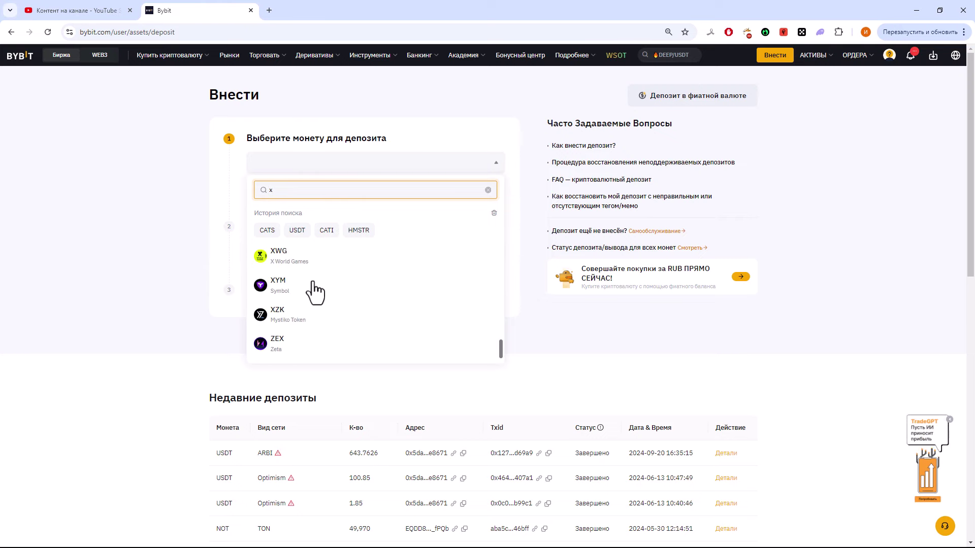
scroll(333, 222, up, 6)
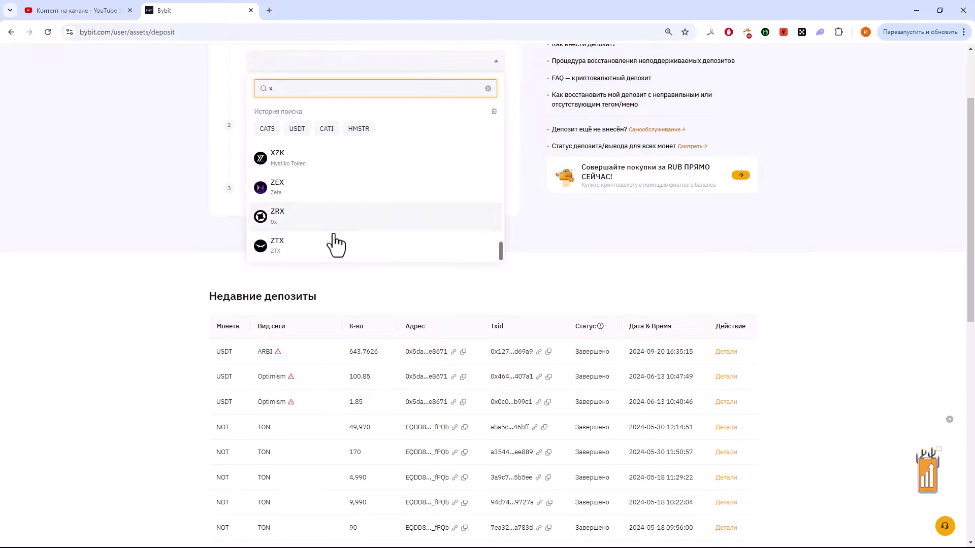
scroll(333, 238, up, 3)
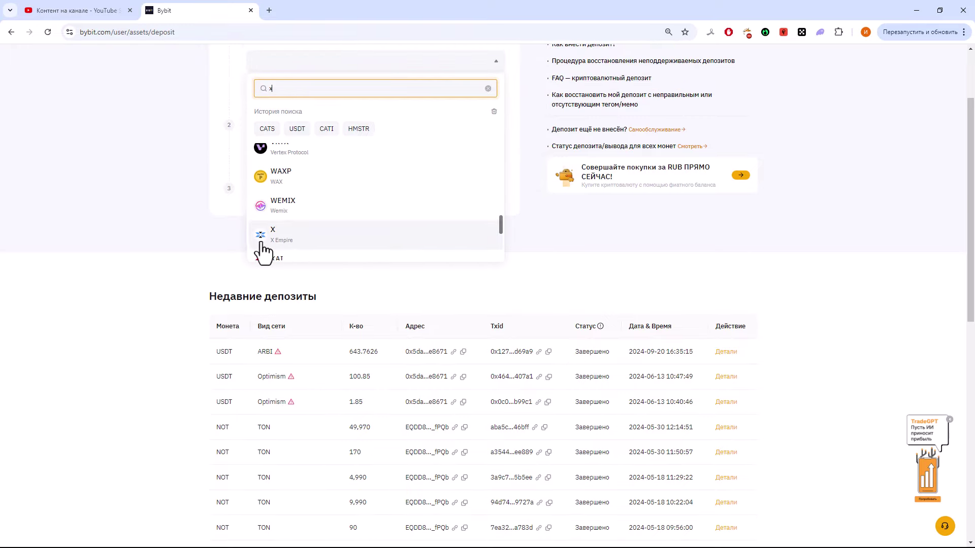
click(291, 245)
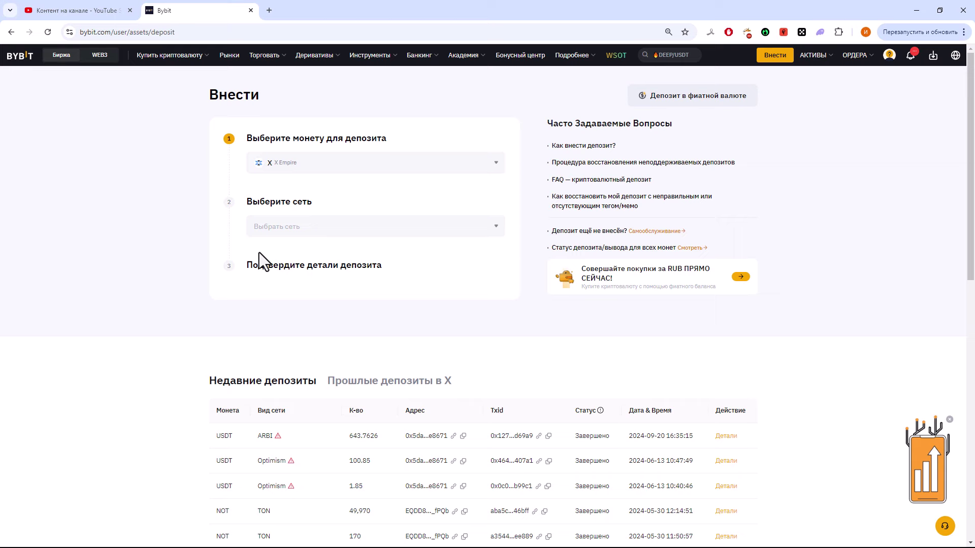
Select the TON network for the X deposit and acknowledge the address and memo warning to reveal the deposit details.
click(310, 226)
click(281, 286)
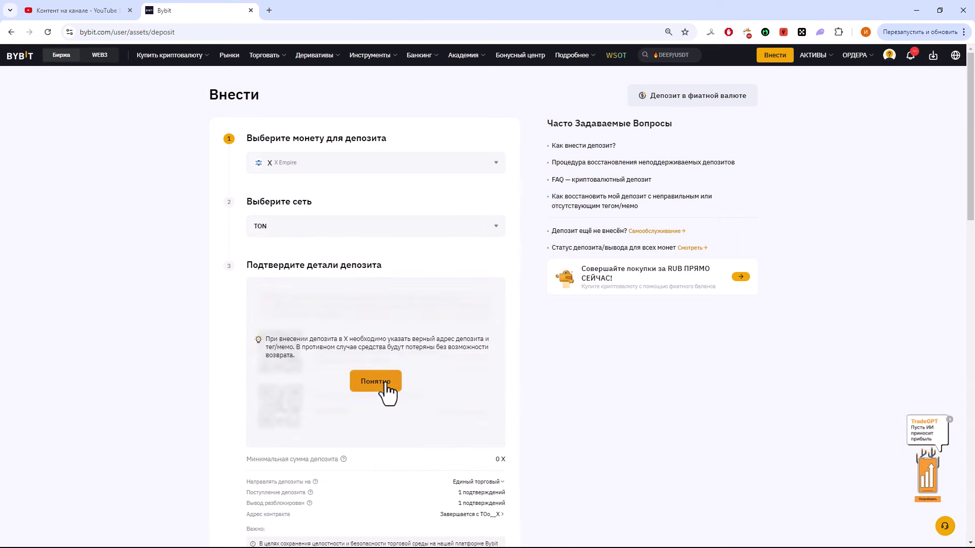
click(385, 385)
scroll(515, 328, down, 1)
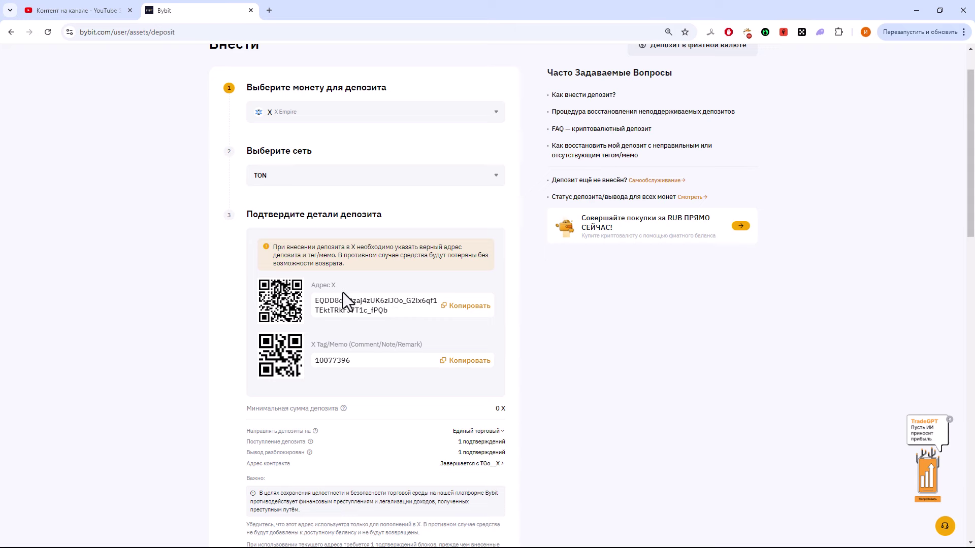
drag(334, 288, 310, 286)
drag(421, 345, 313, 345)
click(434, 341)
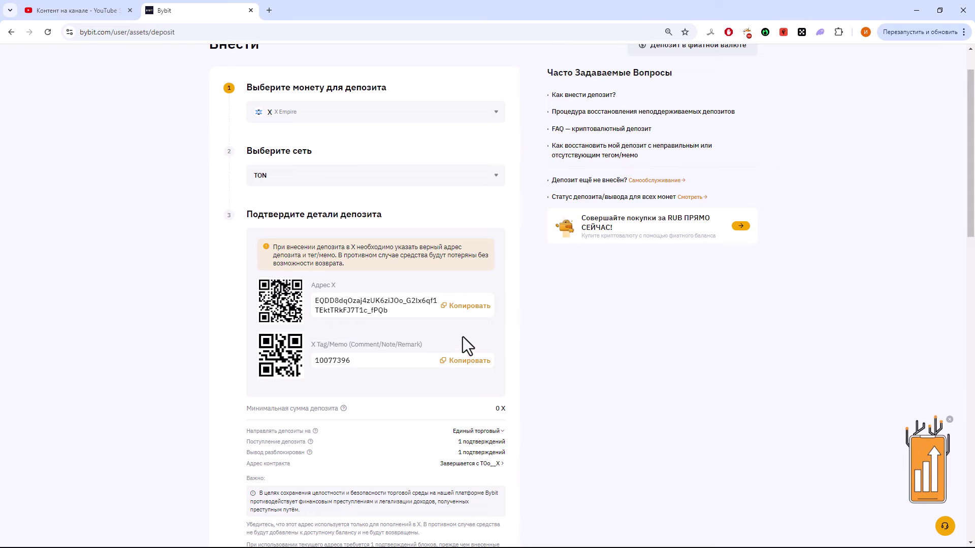
Copy the Bybit account UID from the profile details.
scroll(635, 343, up, 1)
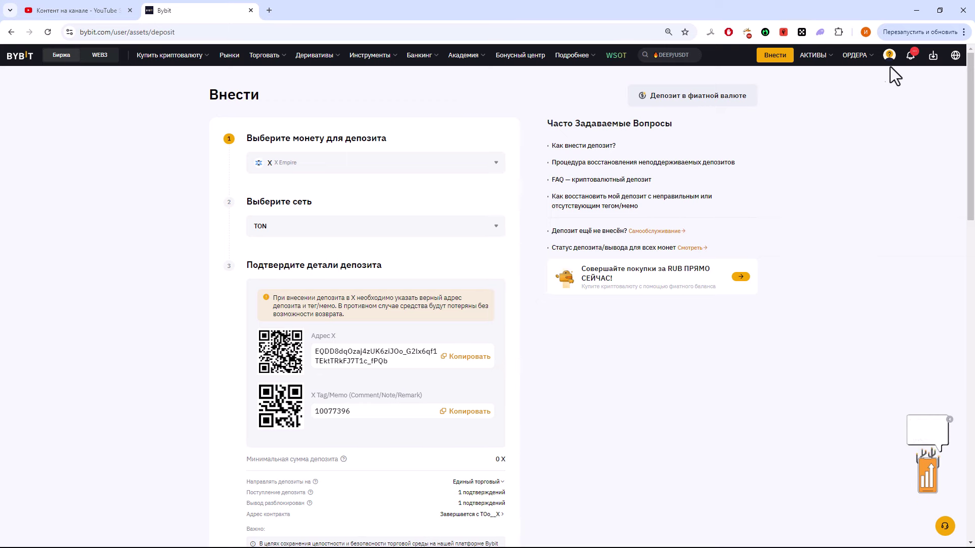
mouse_move(891, 62)
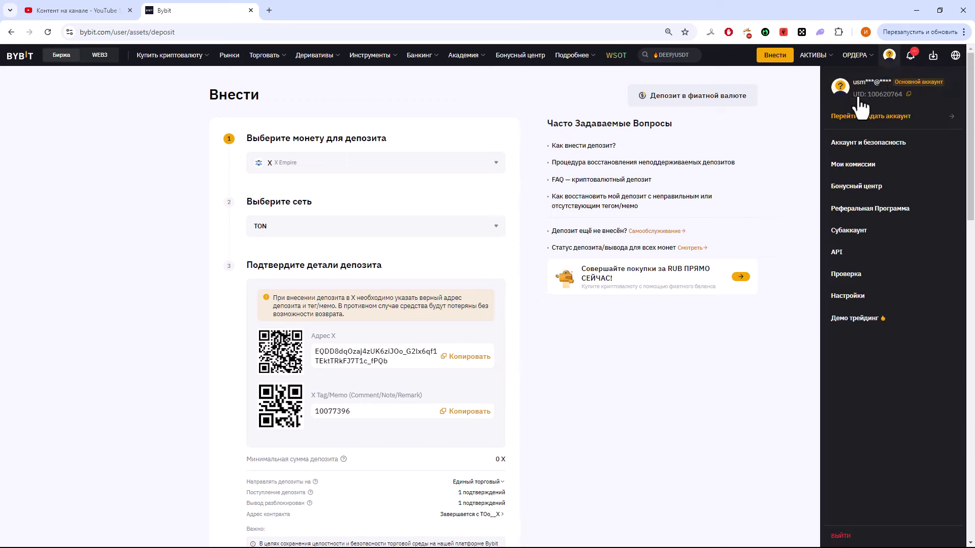
click(907, 95)
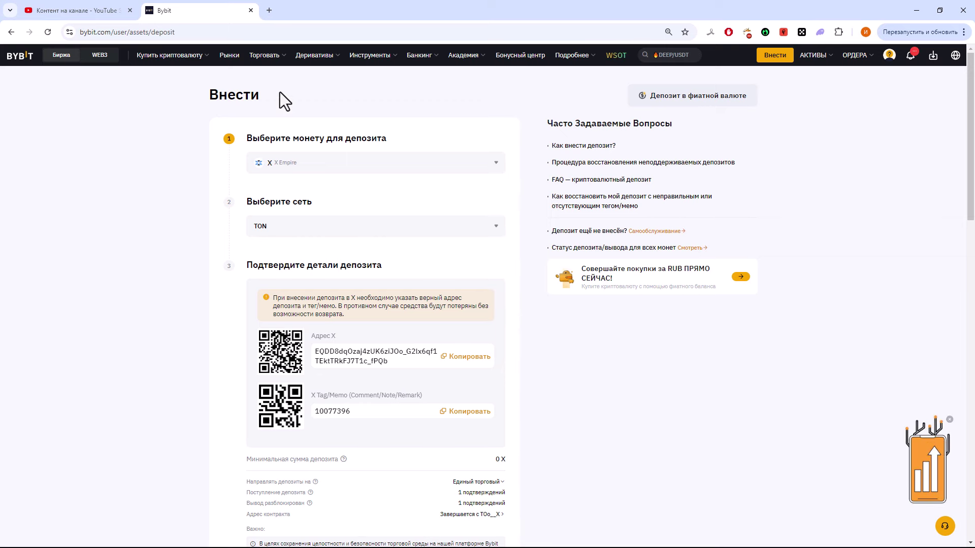
mouse_move(891, 55)
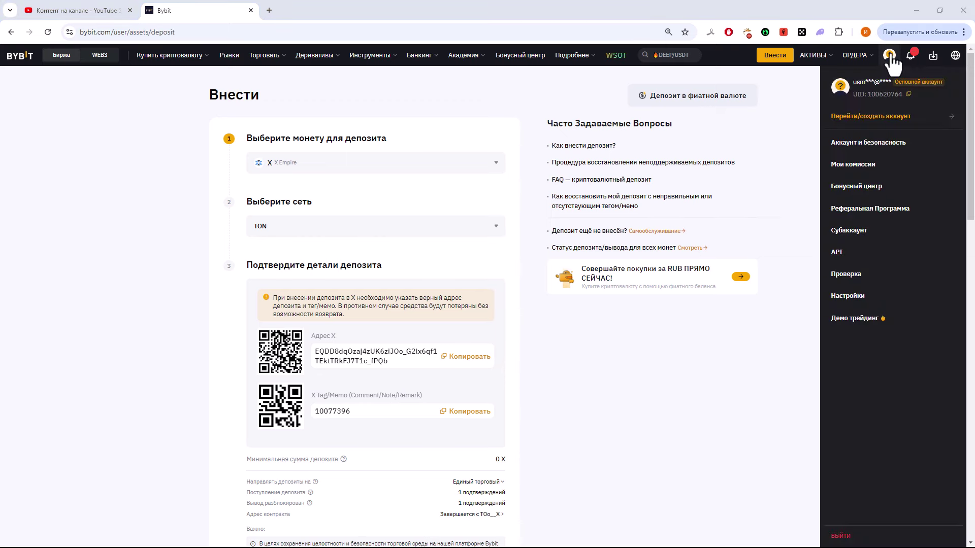
click(909, 94)
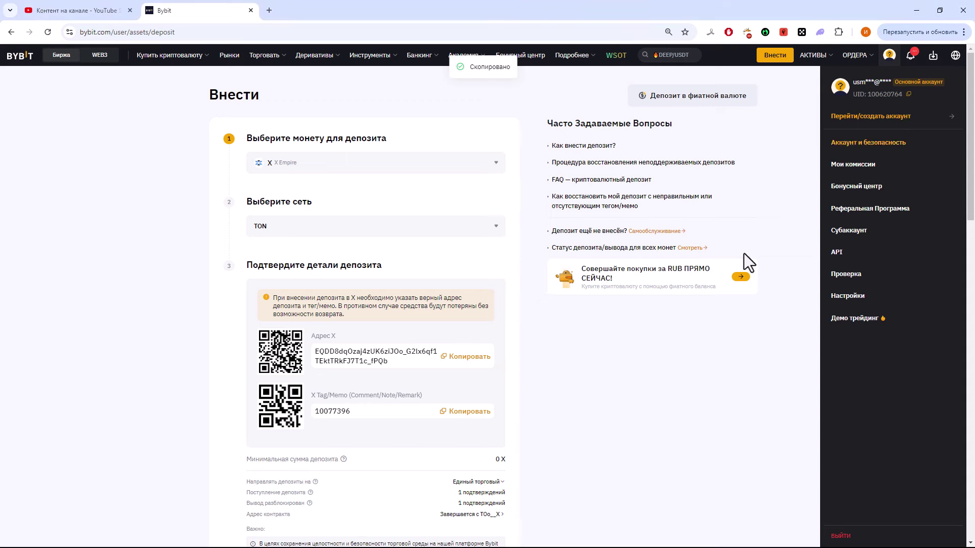
Copy the X deposit address and save the completed Bybit withdrawal details in X Empire.
click(452, 357)
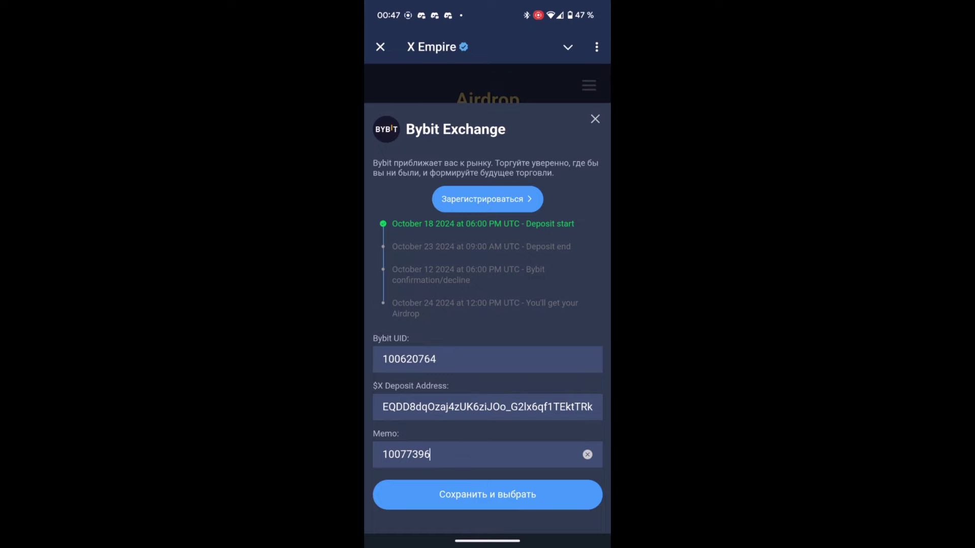
click(487, 495)
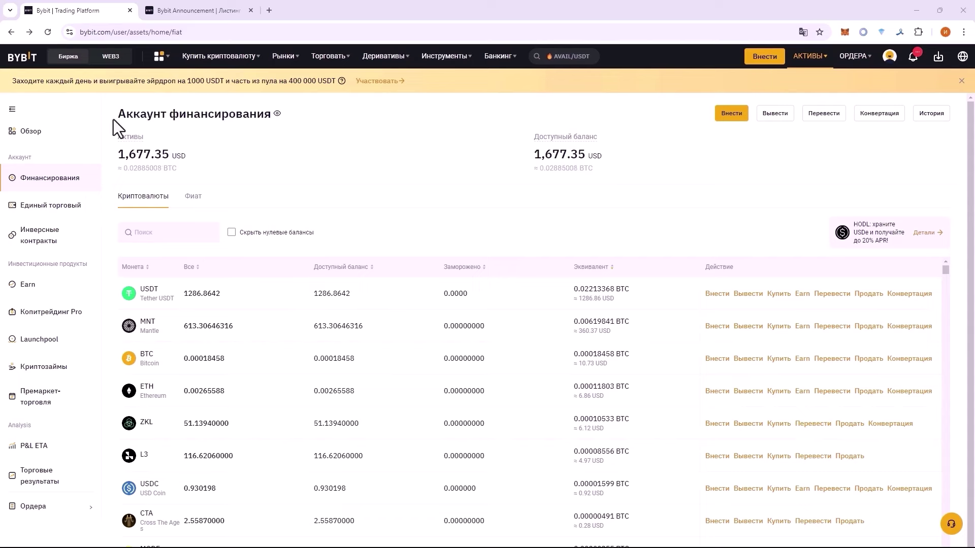
Switch to the Bybit Funding account and transfer the full 51.1394 ZKL balance to the Unified Trading account.
mouse_move(828, 60)
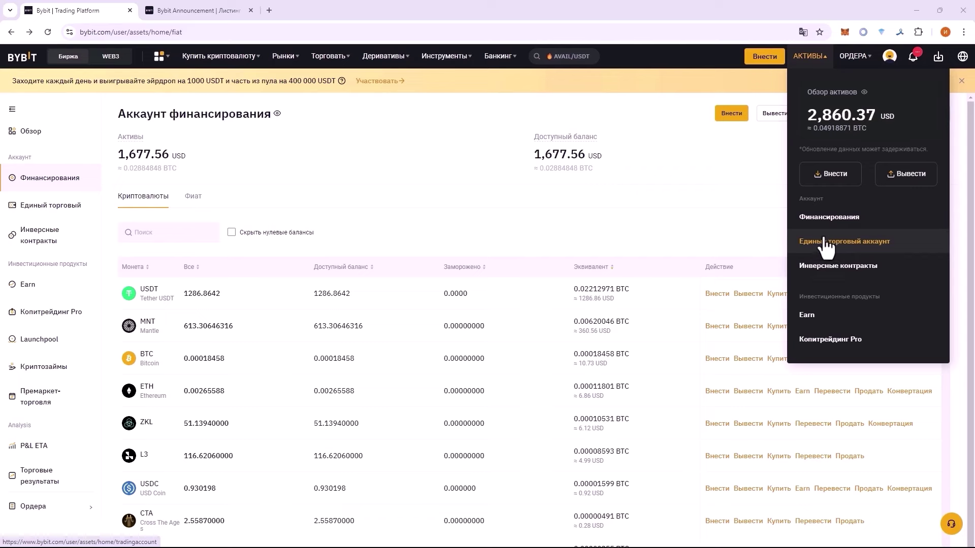
drag(126, 113, 267, 112)
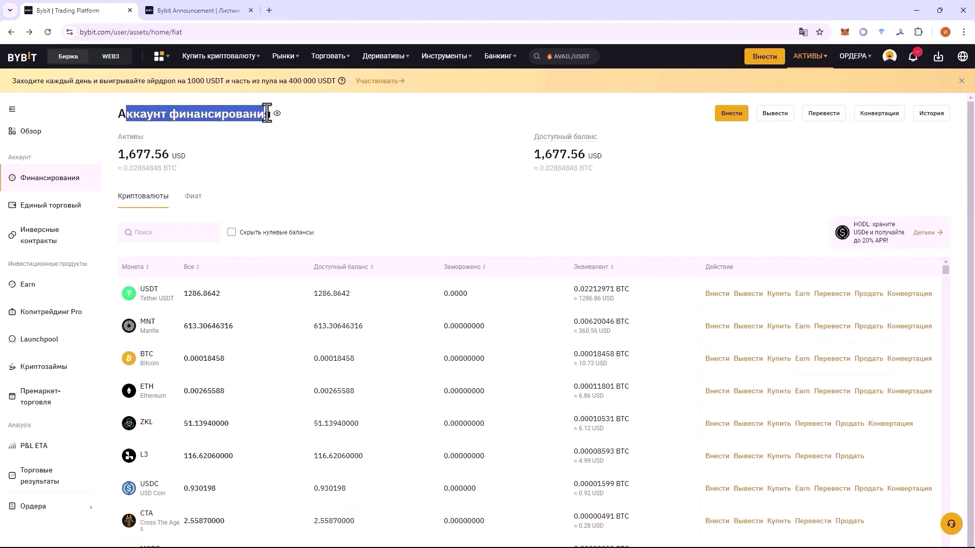
click(345, 181)
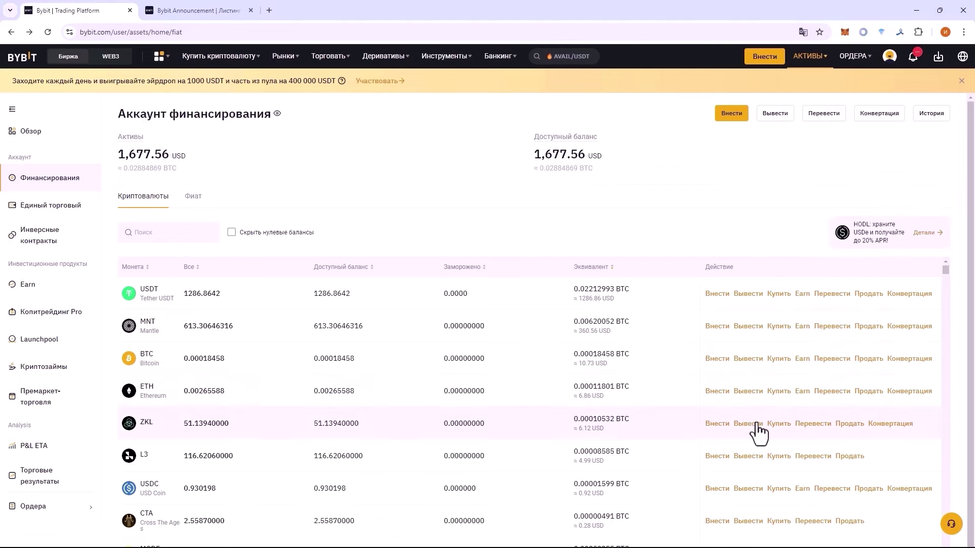
click(816, 425)
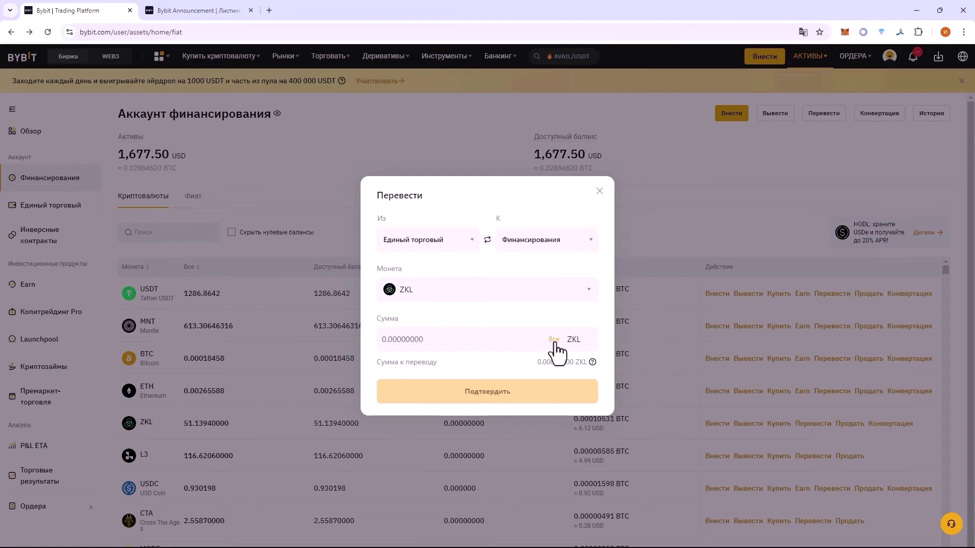
click(487, 240)
click(554, 339)
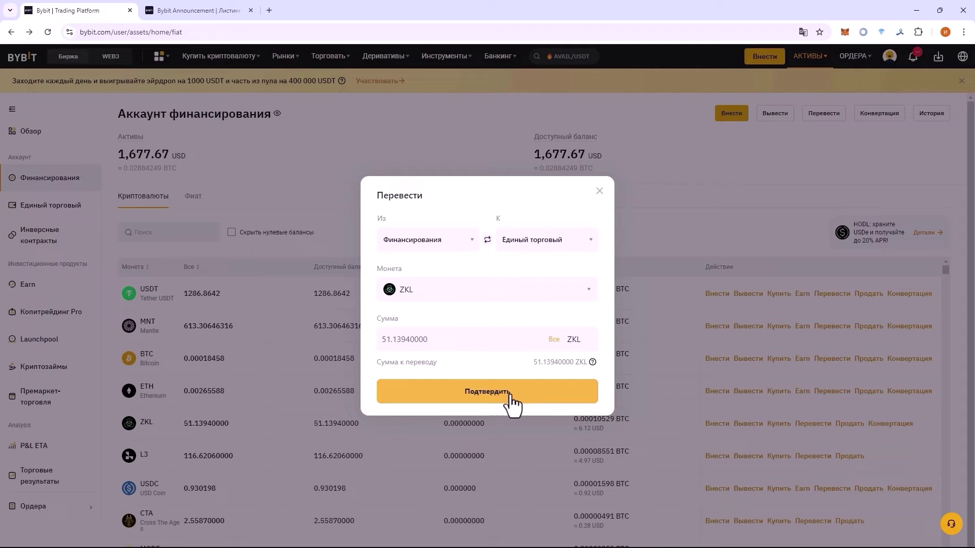
click(508, 394)
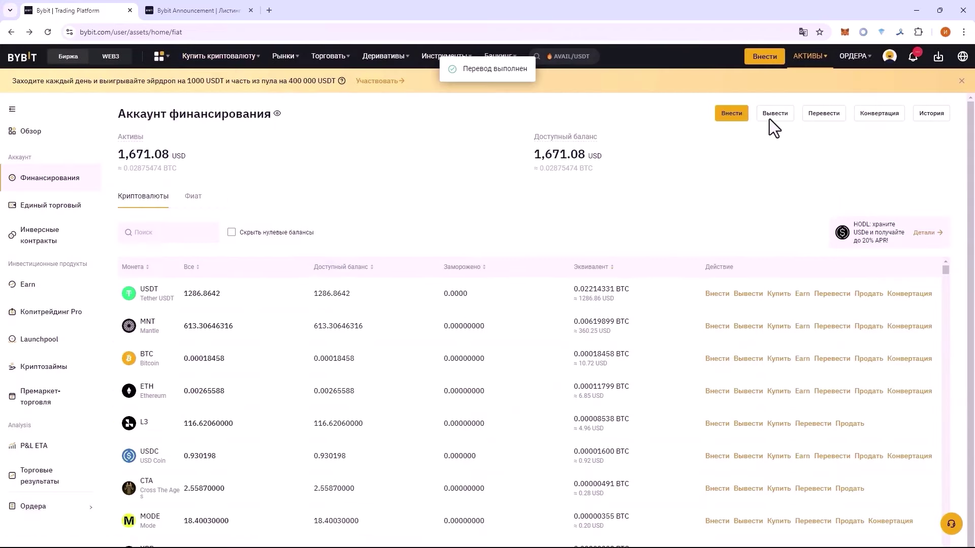
Open the Unified Trading account and go to the ZKL/USDT spot trading pair from the ZKL balance.
mouse_move(805, 71)
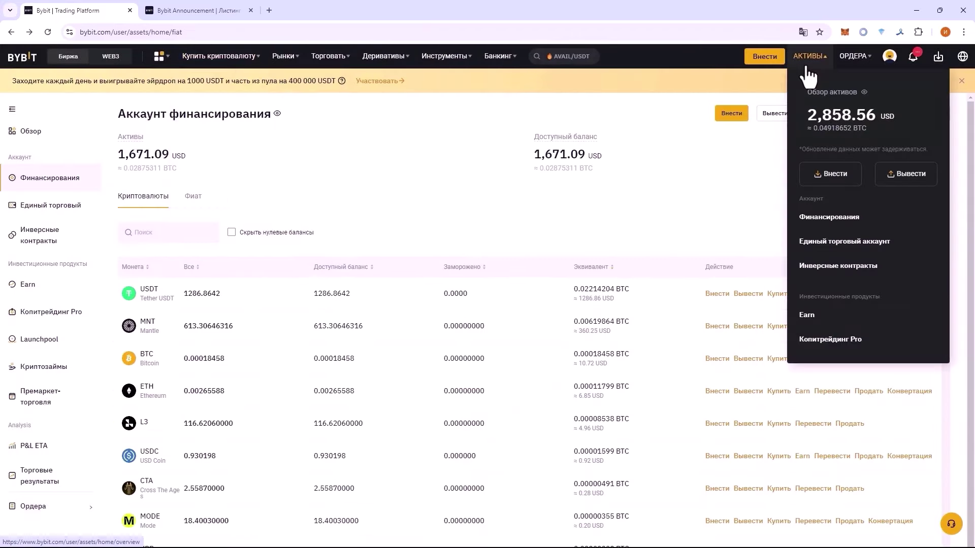
click(838, 249)
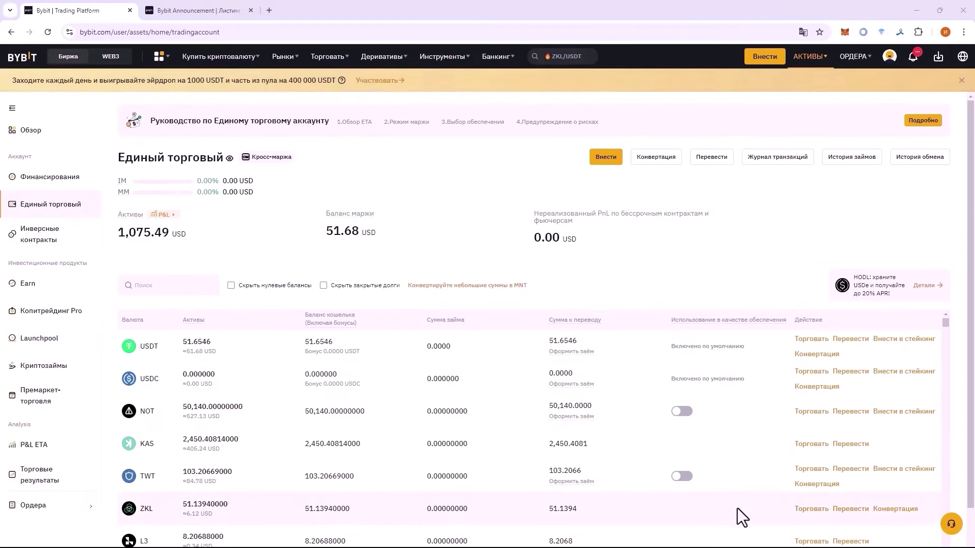
scroll(738, 508, down, 1)
mouse_move(808, 465)
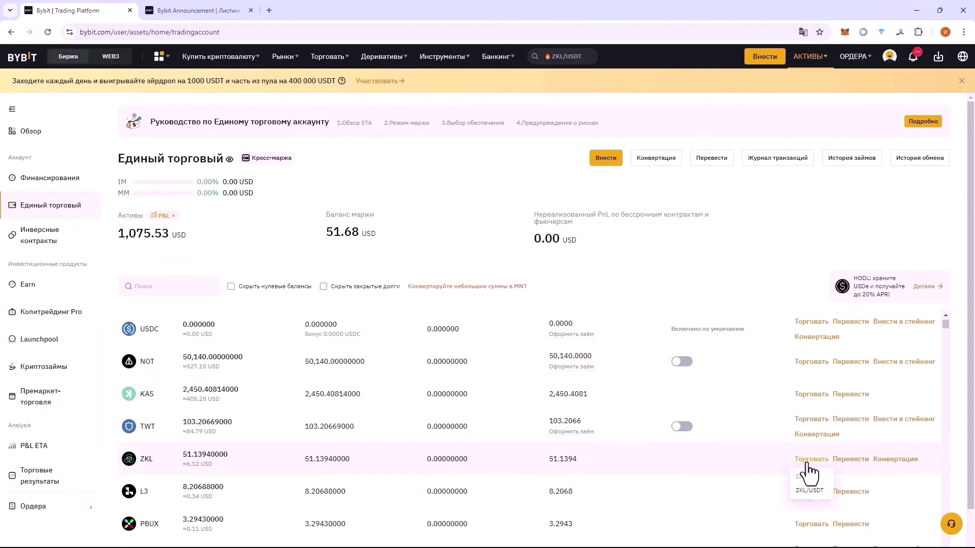
click(805, 491)
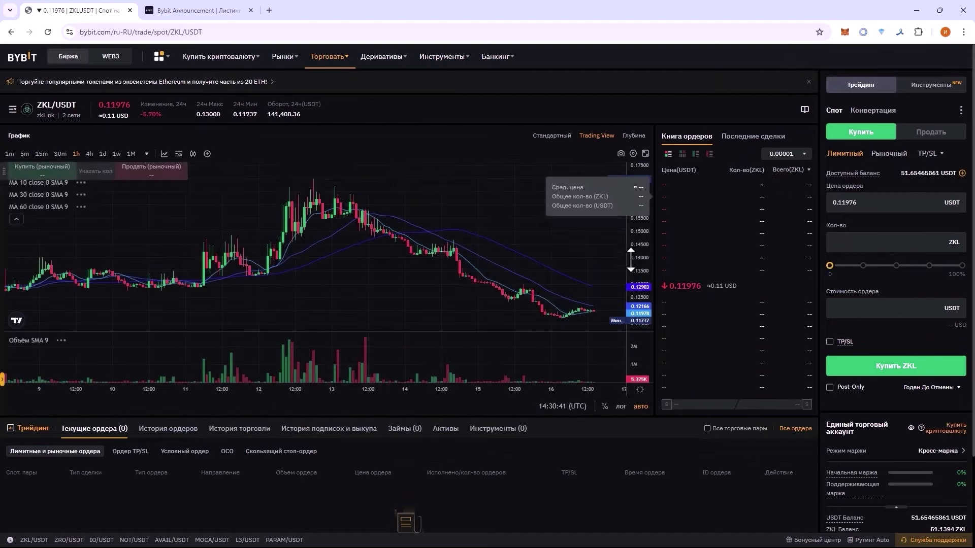
Sell 100% of the available ZKL, 51.1 ZKL, with a market order on the ZKL/USDT pair.
click(875, 154)
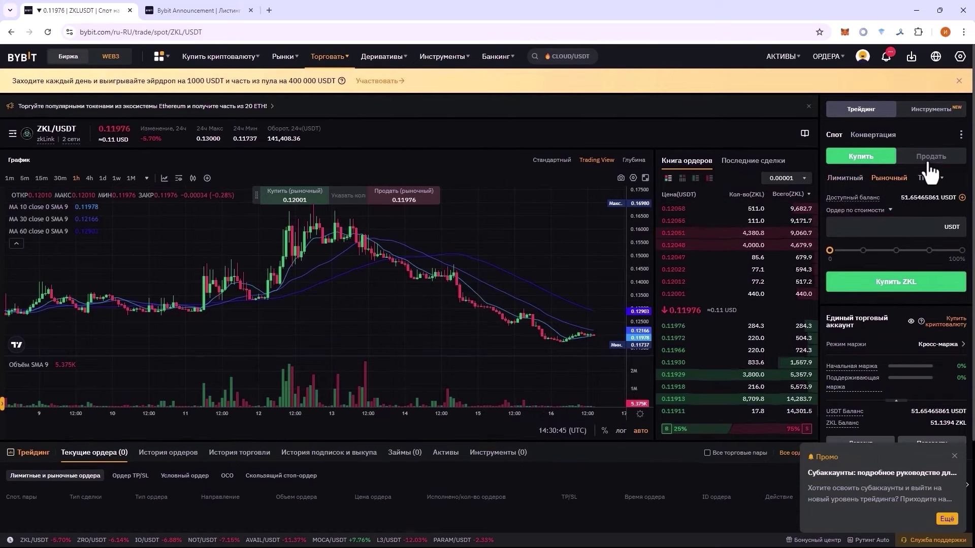
click(923, 158)
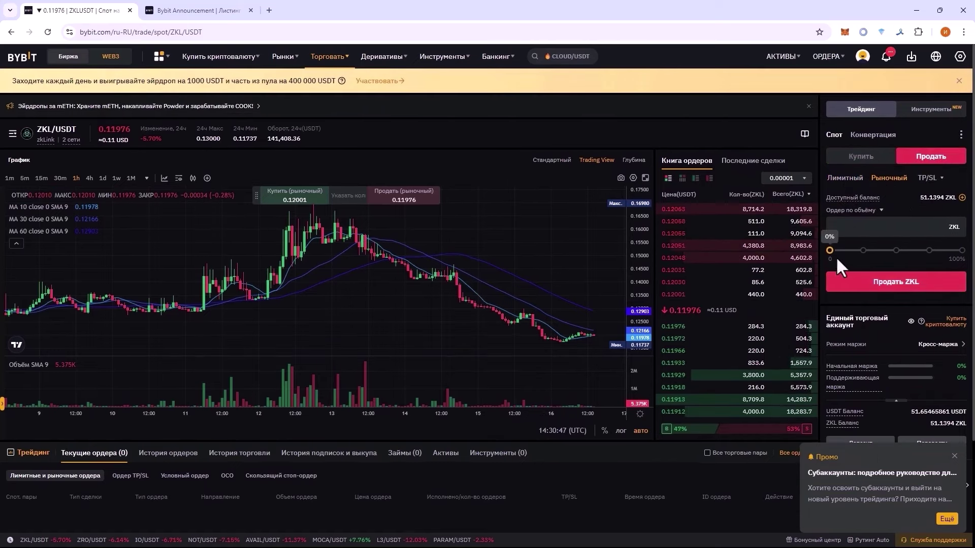
drag(830, 251, 965, 253)
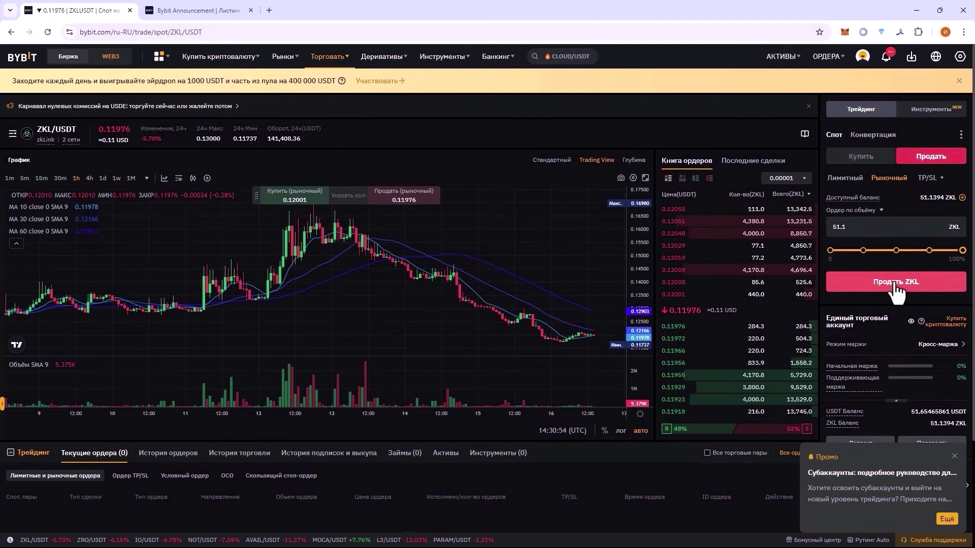
click(895, 285)
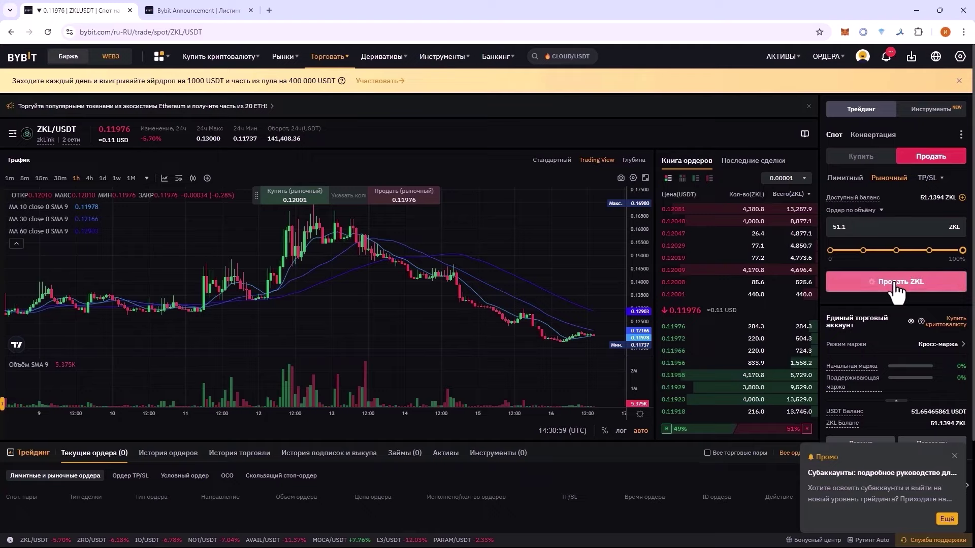
click(895, 286)
click(402, 355)
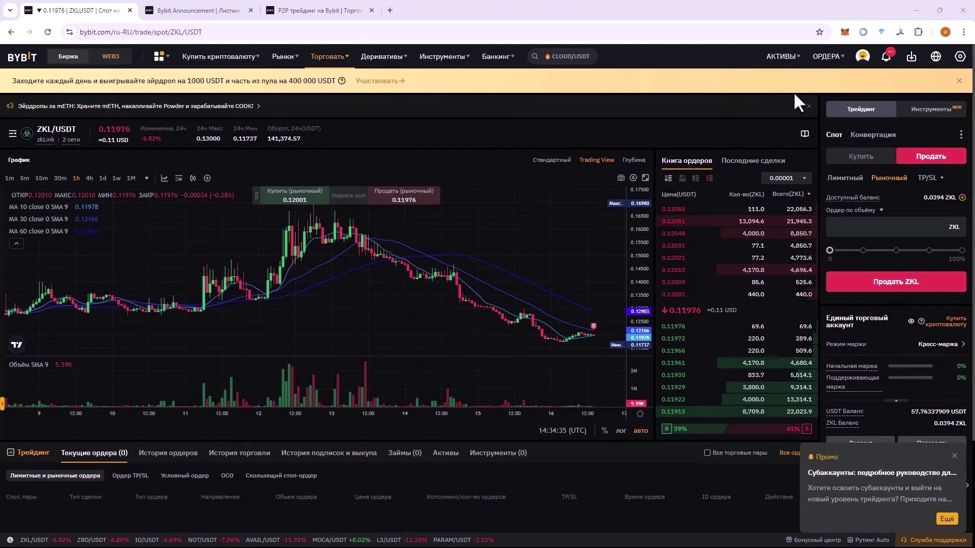
Return to the Unified Trading account and switch the site language to Русский.
mouse_move(788, 58)
click(802, 243)
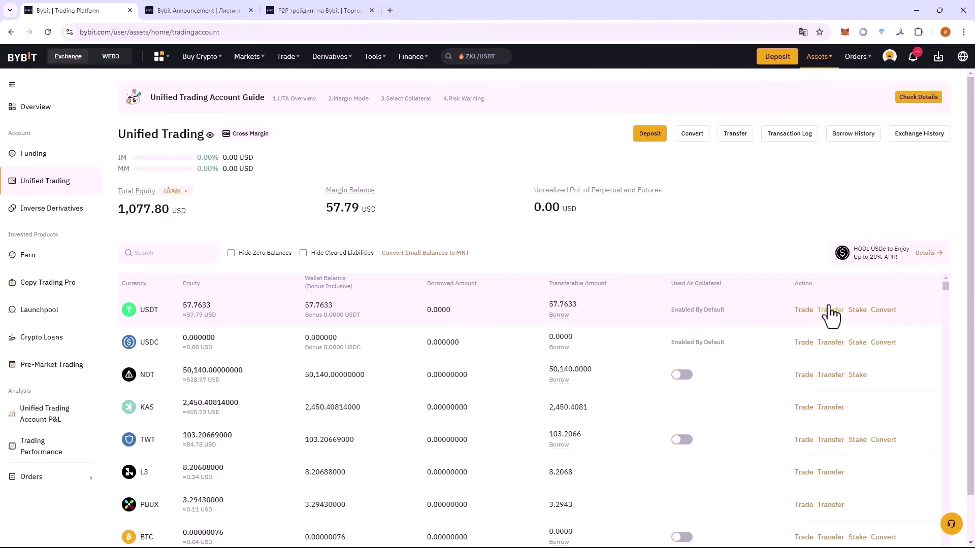
click(962, 56)
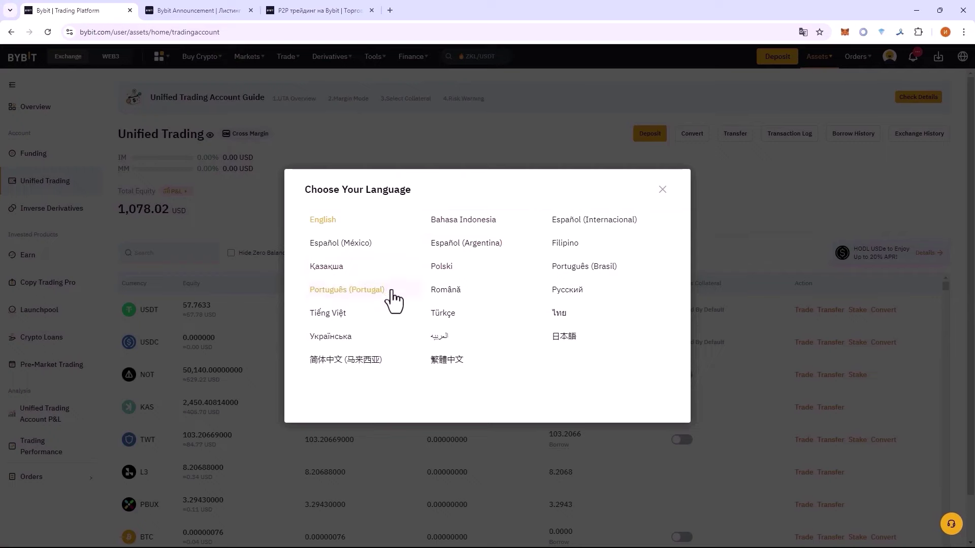
click(567, 289)
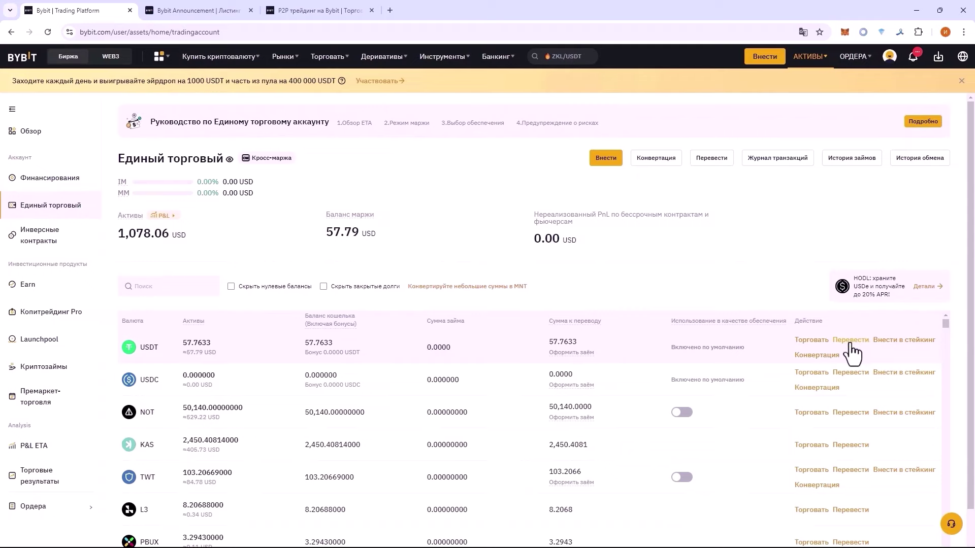
Transfer the full 57.7633 USDT balance from the Unified Trading account to the Funding account.
click(851, 341)
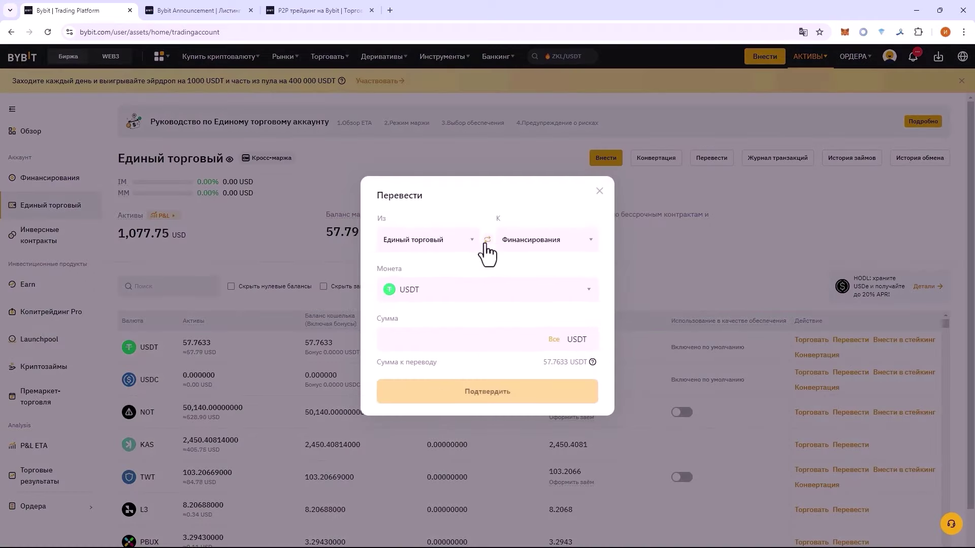
click(555, 340)
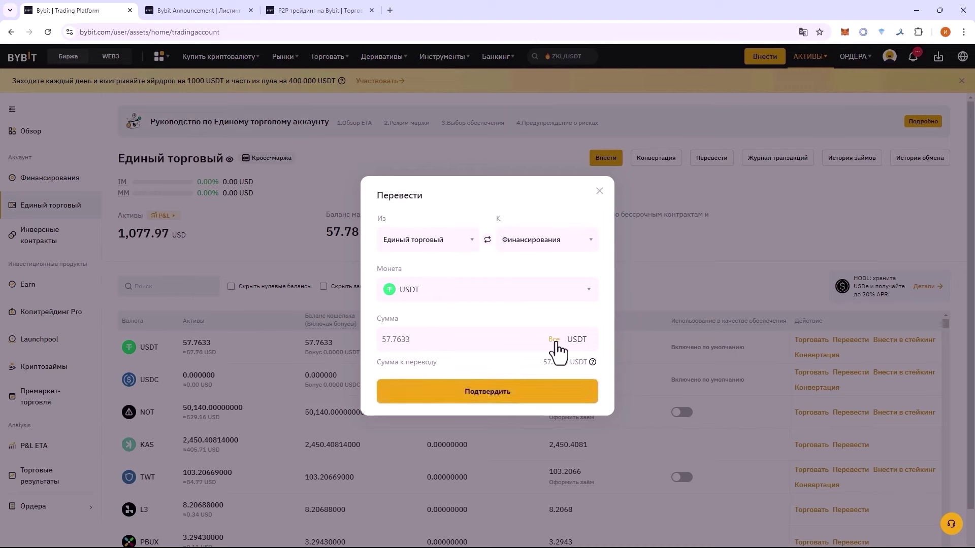
click(508, 402)
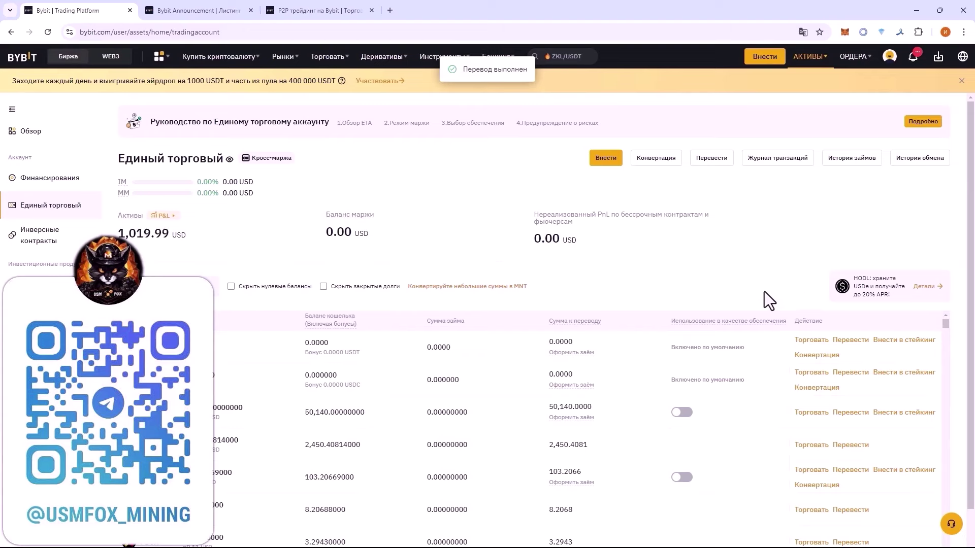
Open P2P trading and list the USDT sell offers for an amount of 3000 RUB.
mouse_move(238, 66)
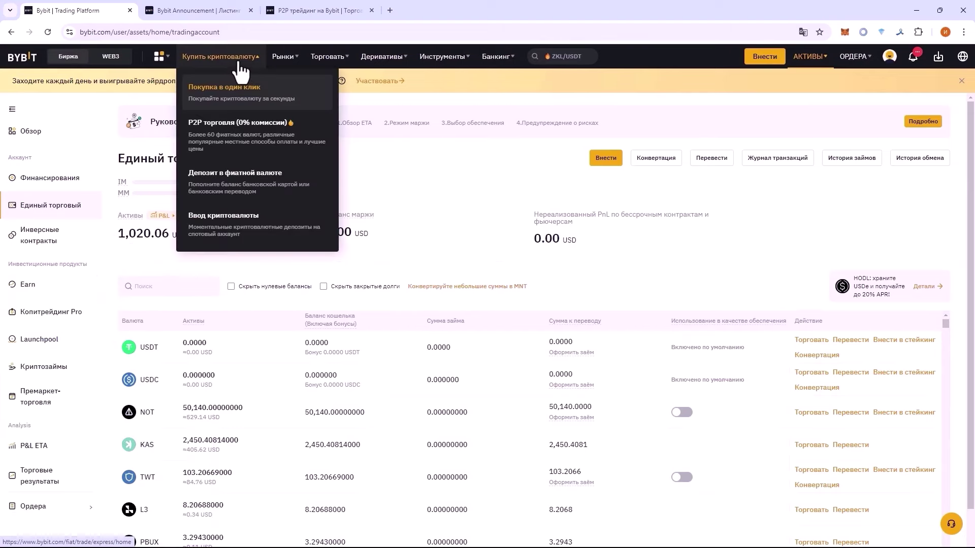
click(235, 127)
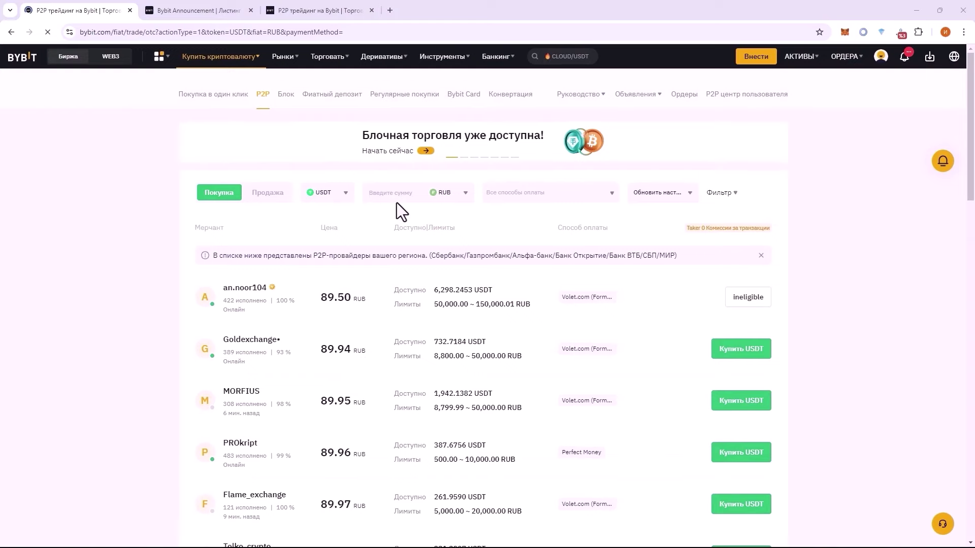
click(268, 193)
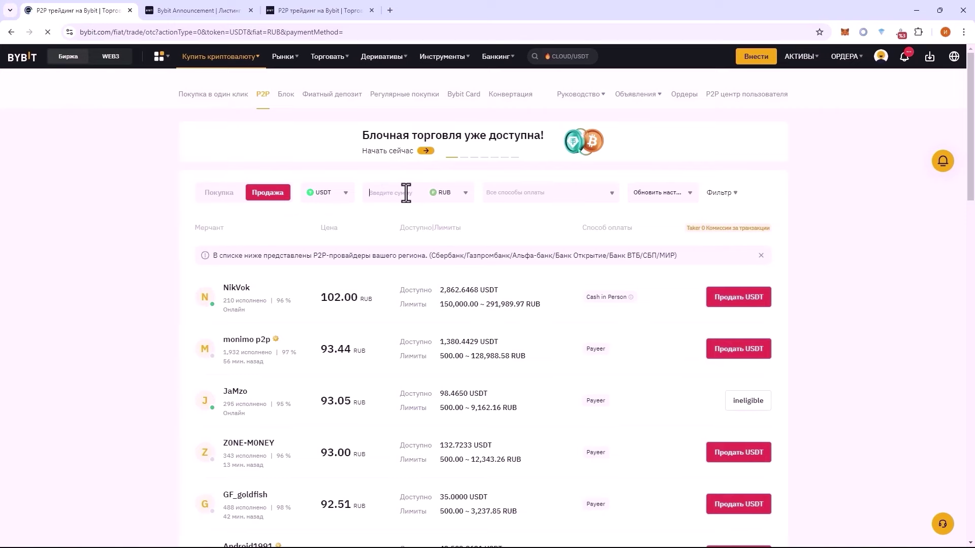
text(3000)
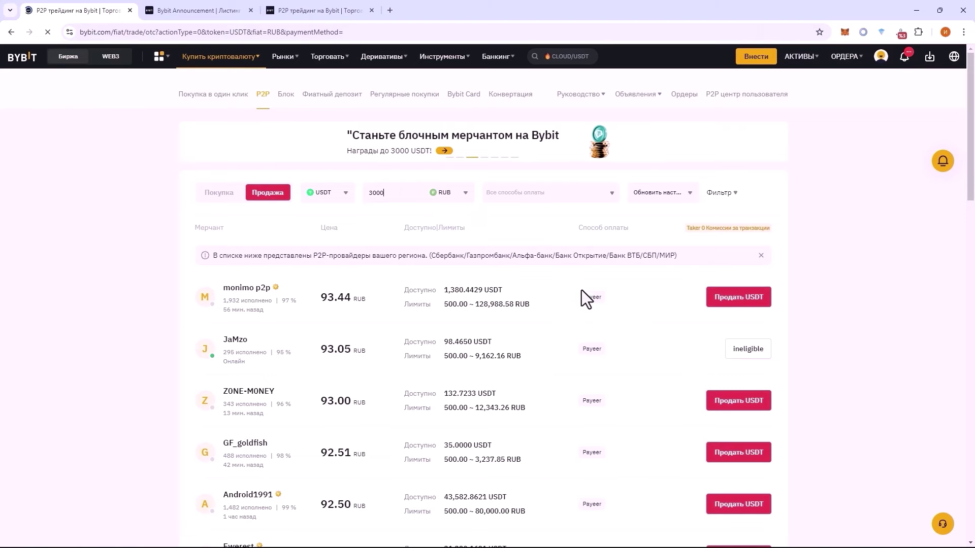
Filter the P2P sell offers by the payment methods Tinkoff, Sberbank and Alfa Bank.
click(544, 193)
scroll(568, 273, down, 1)
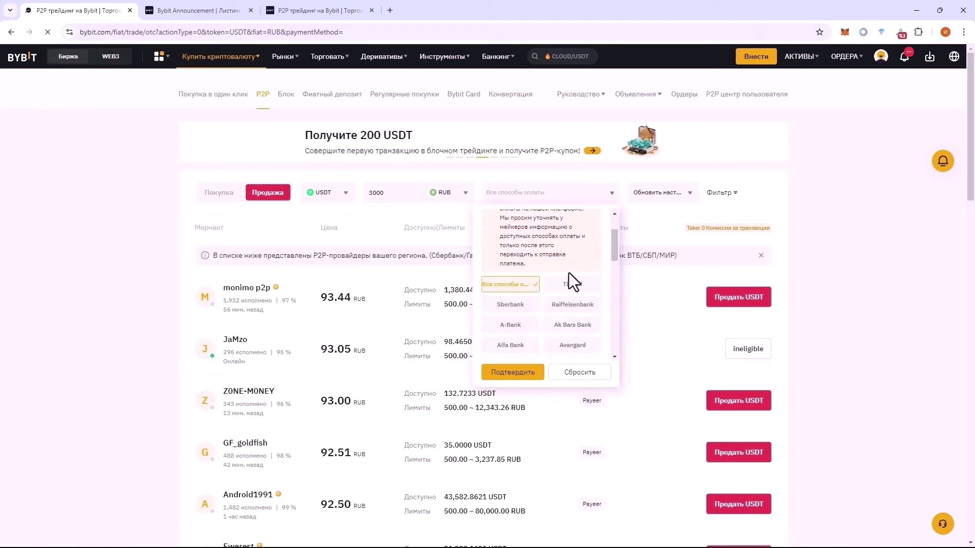
scroll(569, 273, down, 1)
click(578, 243)
click(518, 260)
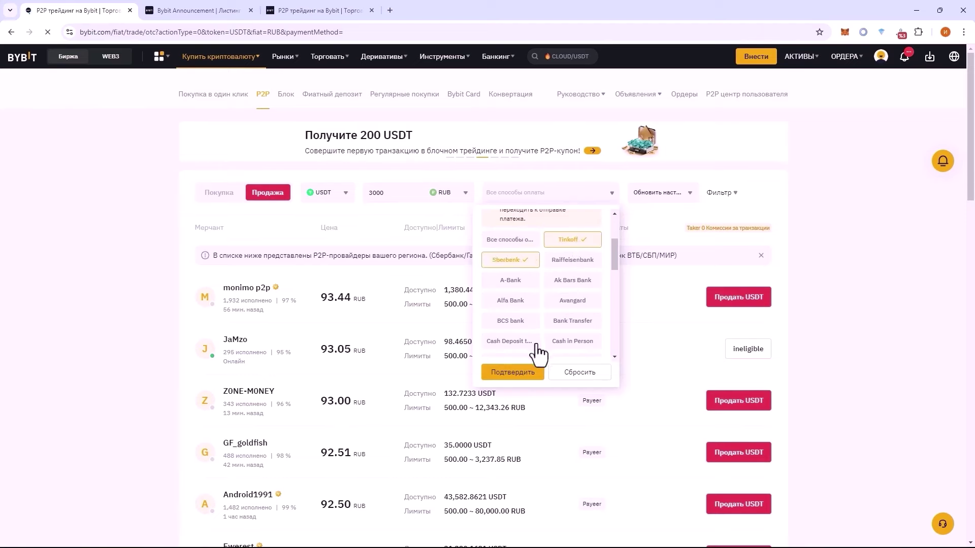
scroll(562, 304, down, 3)
scroll(548, 310, up, 4)
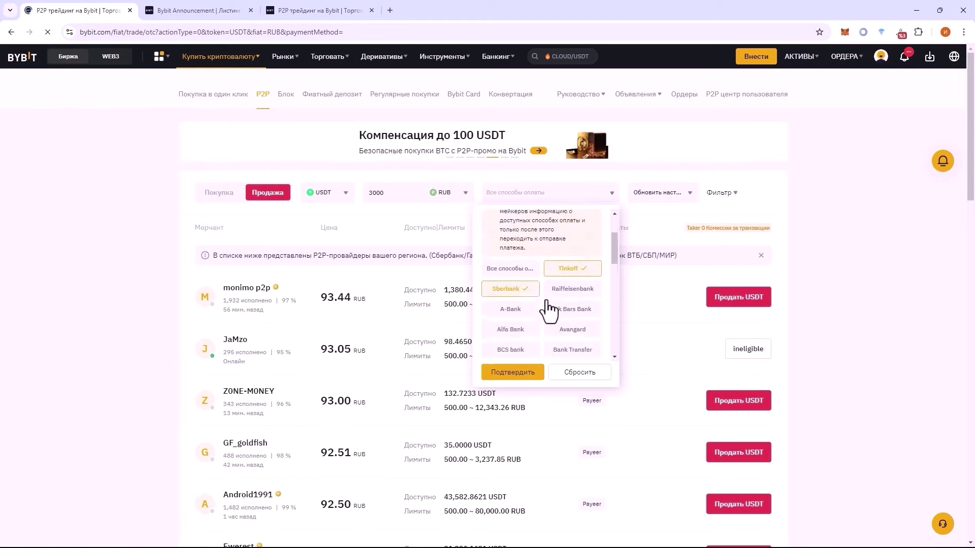
scroll(531, 304, down, 3)
click(510, 304)
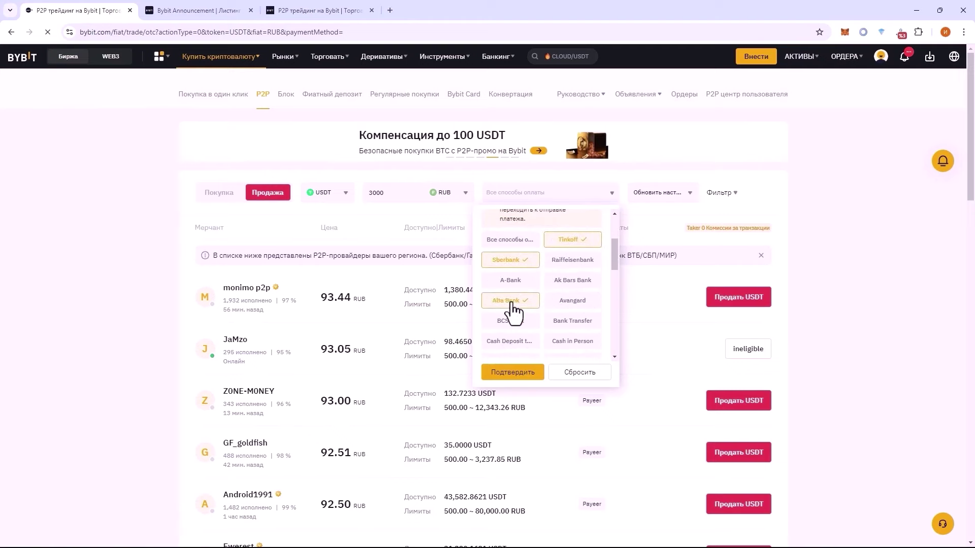
click(516, 370)
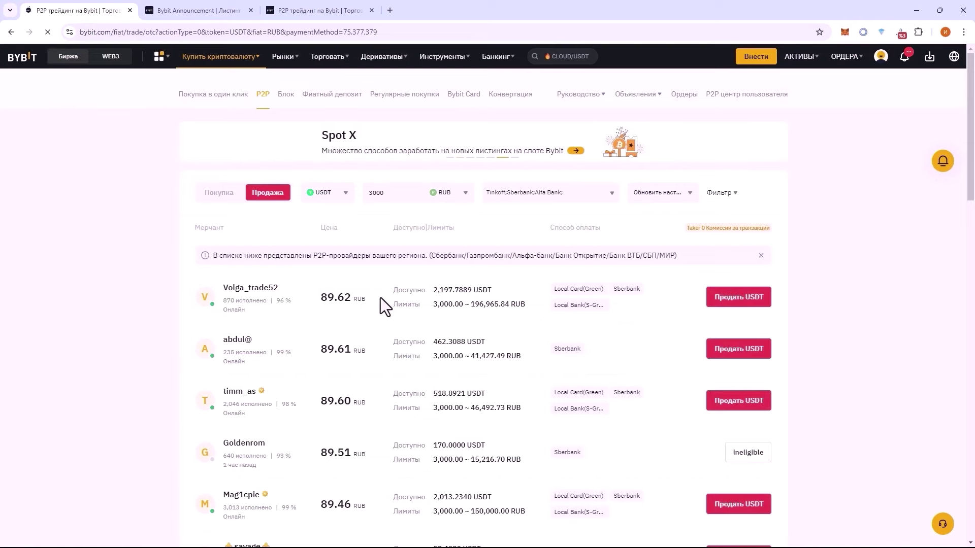
Compare the merchants' completed order counts, completion rates and verification badges in the filtered sell offers.
scroll(446, 315, down, 3)
scroll(436, 300, up, 2)
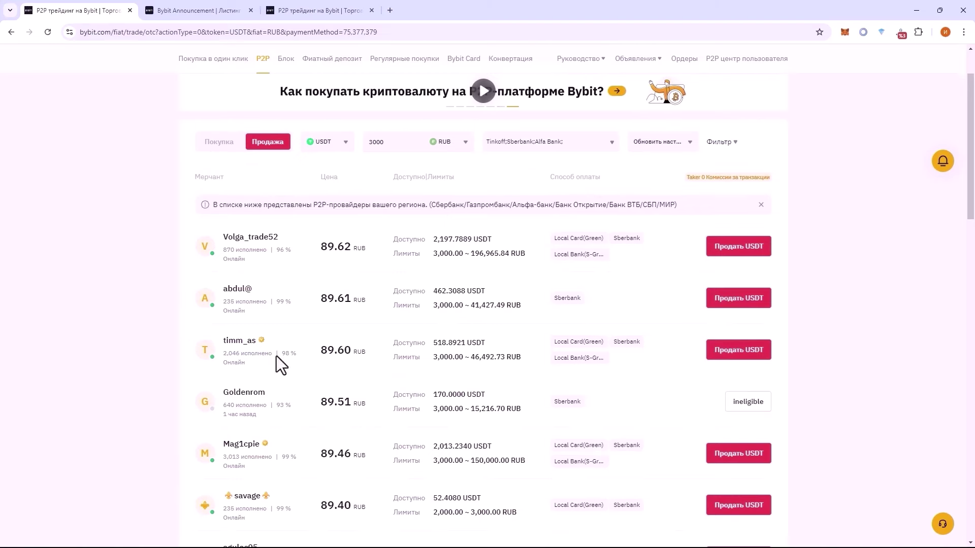
drag(272, 355, 227, 357)
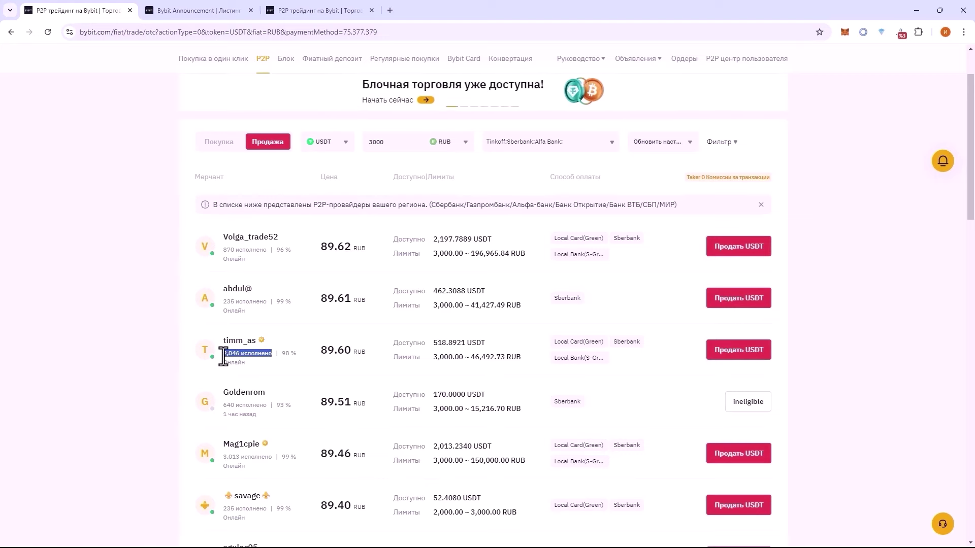
double_click(284, 354)
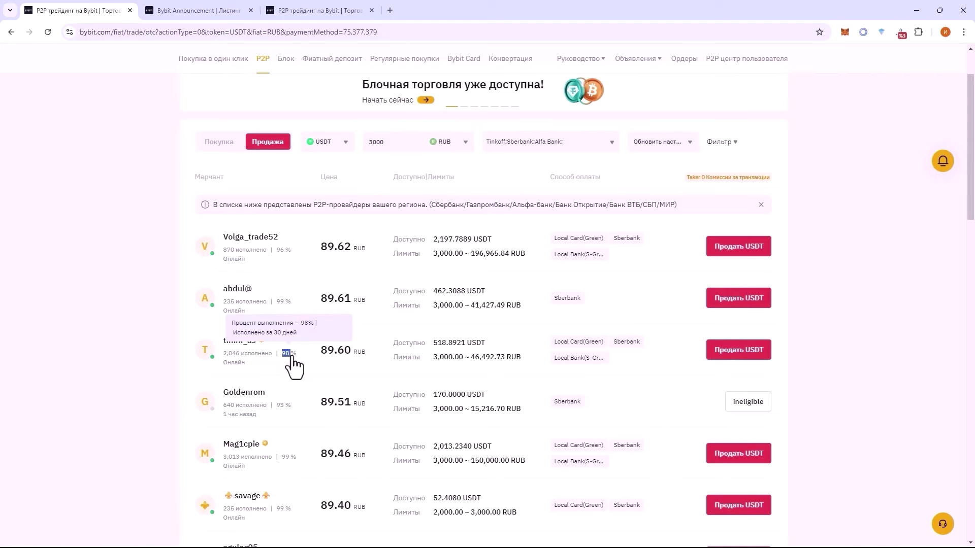
drag(292, 365, 296, 366)
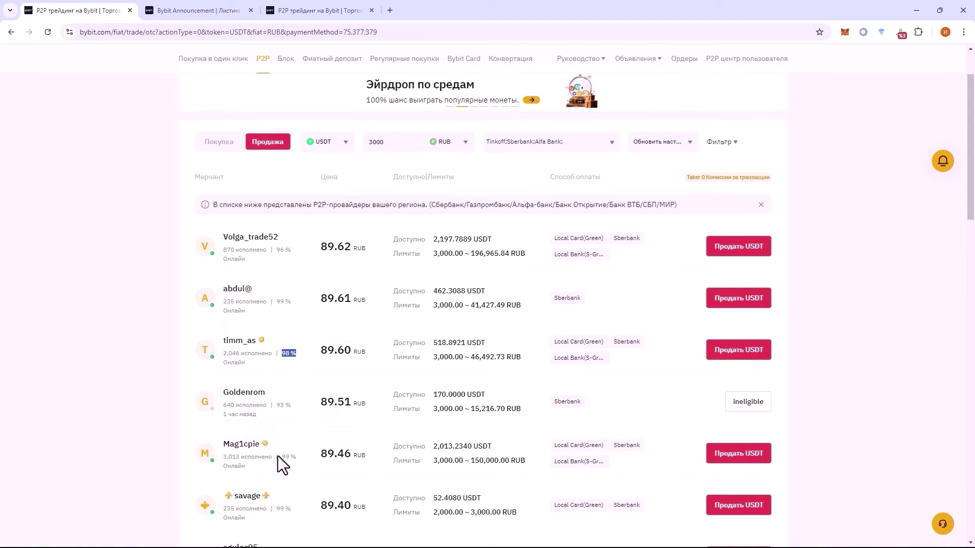
drag(281, 456, 296, 457)
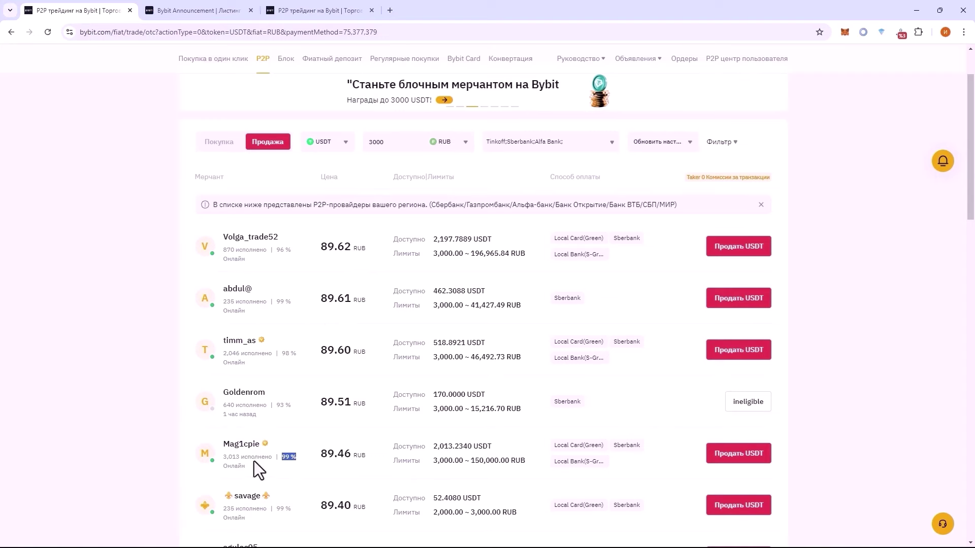
mouse_move(256, 346)
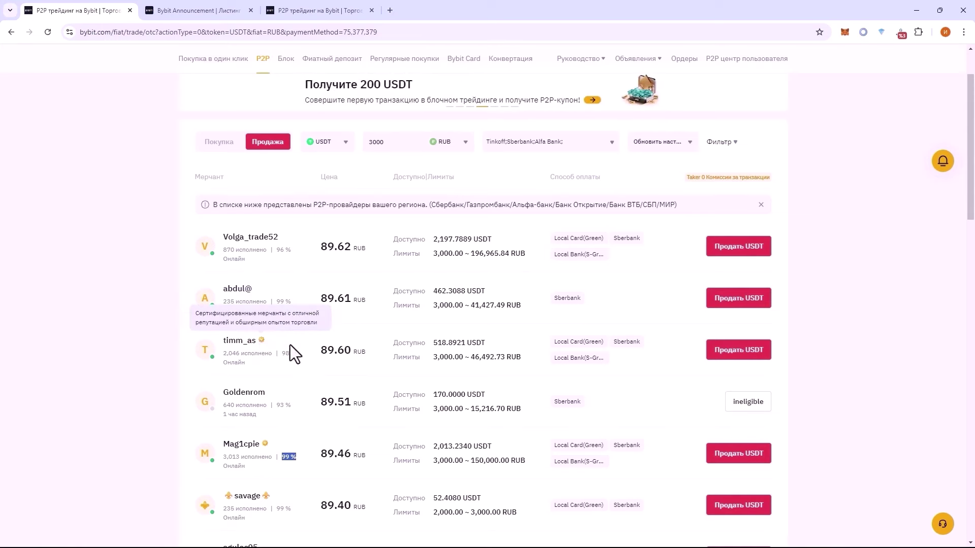
Open the certified merchant's 89.60 RUB offer and enter 35 USDT as the amount to sell.
click(753, 356)
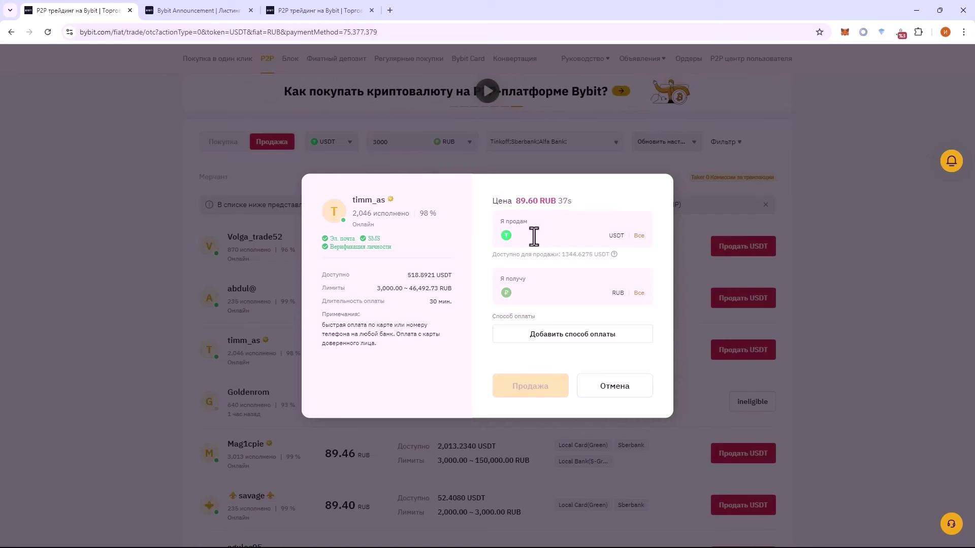
click(534, 235)
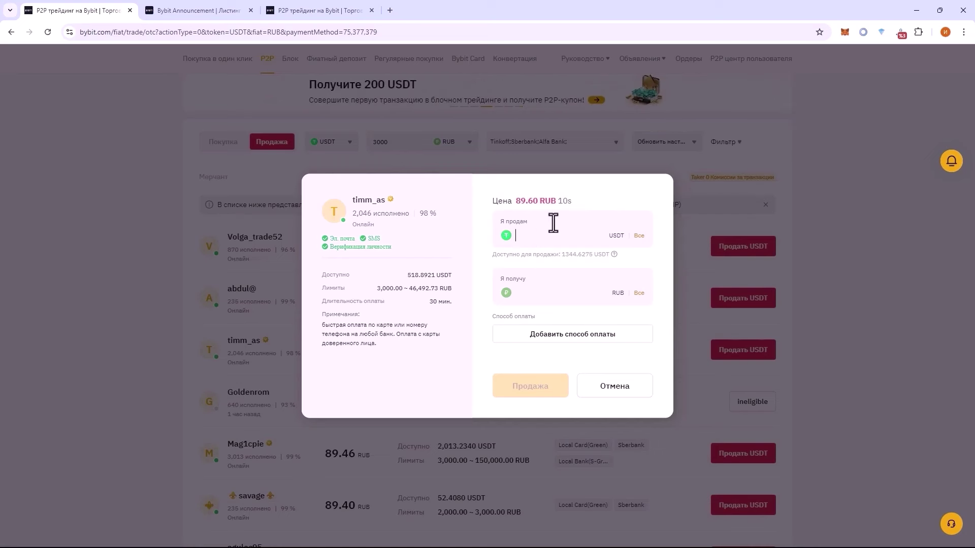
text(35)
Start adding a payment method from the sell offer and choose Local Card(Green) as its type.
click(567, 345)
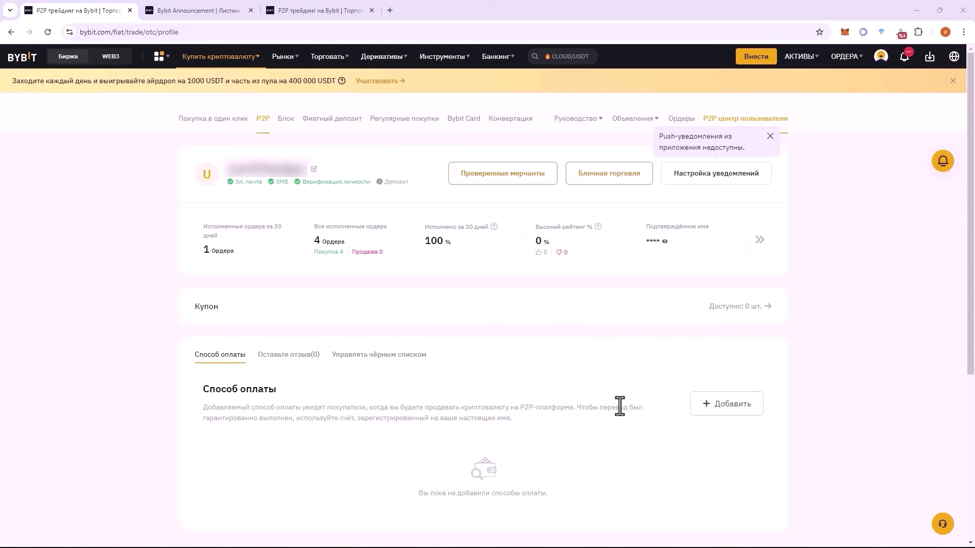
click(742, 421)
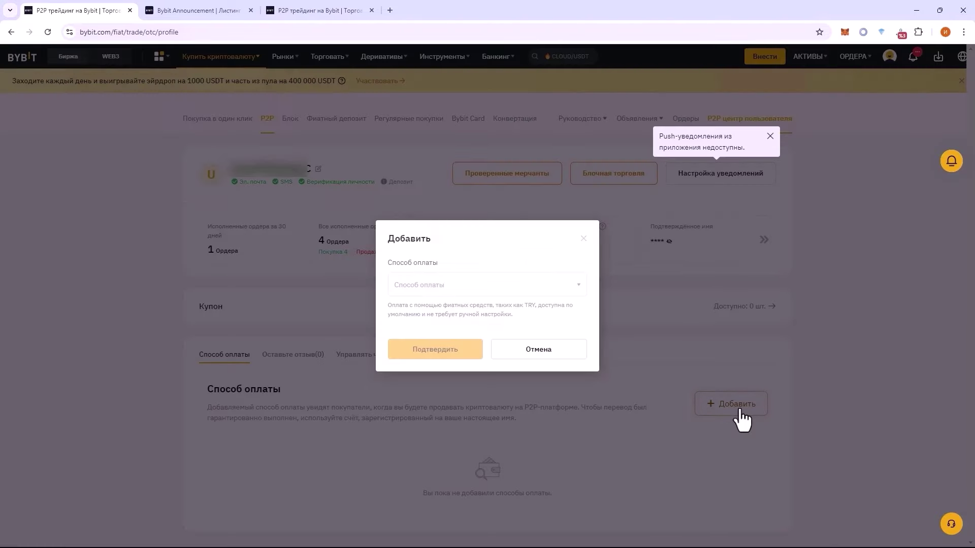
click(470, 284)
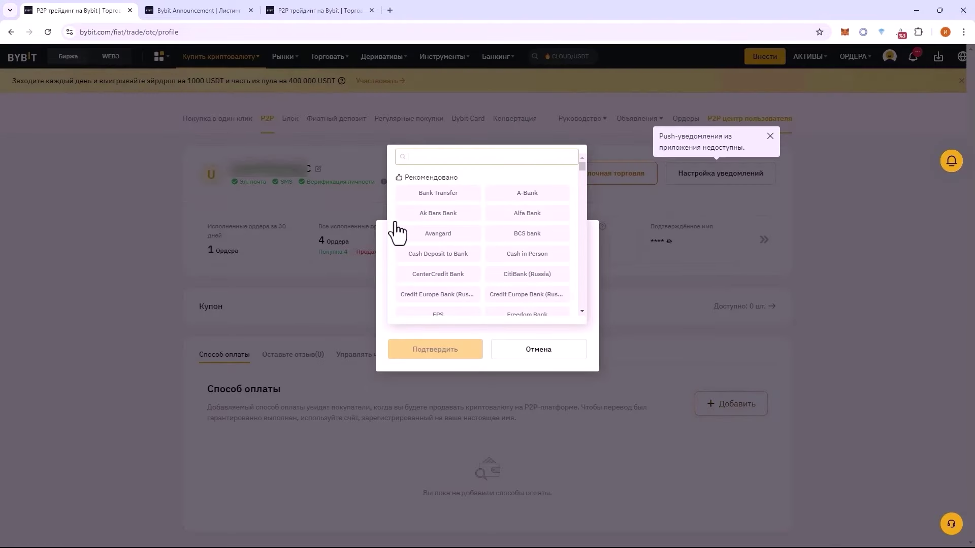
scroll(457, 238, down, 3)
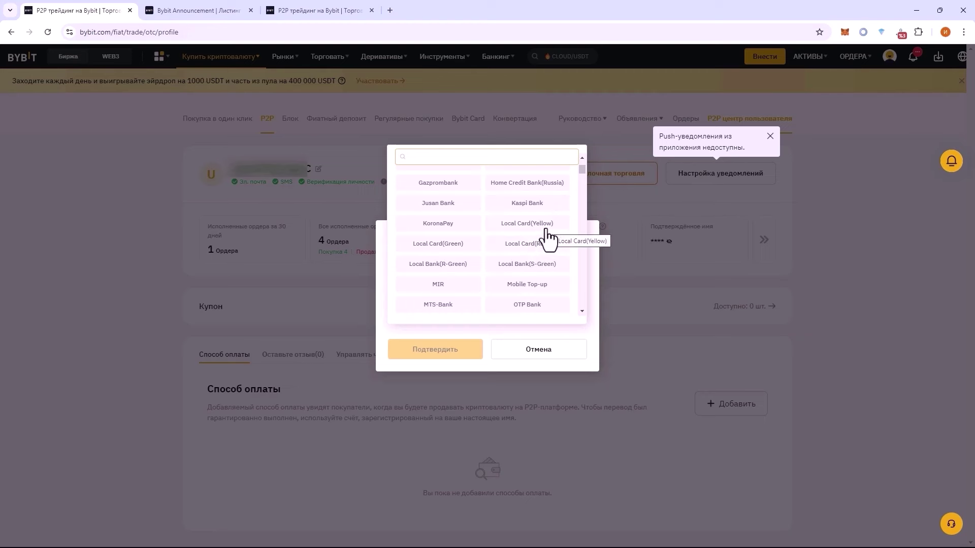
click(456, 246)
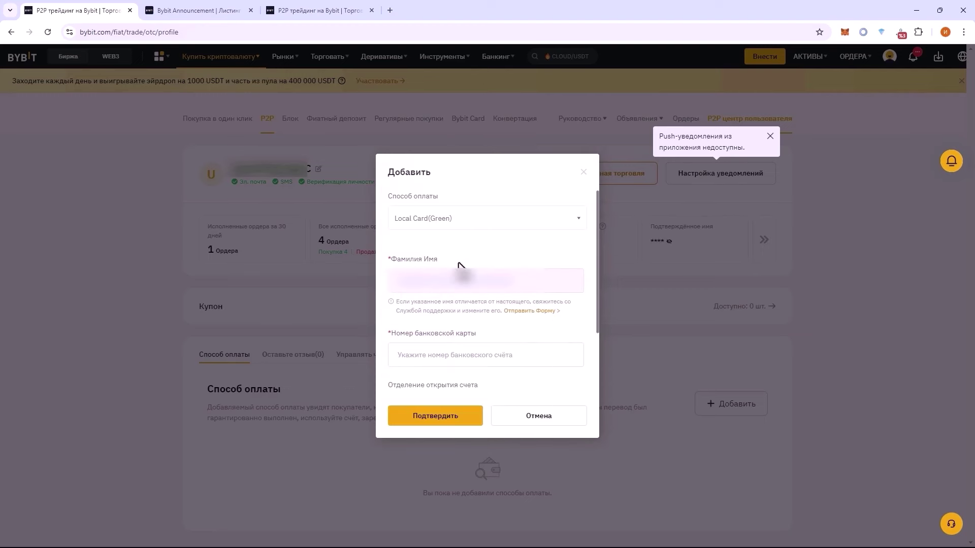
Enter the bank card number for the Local Card(Green) payment method.
click(462, 356)
key(ctrl+v)
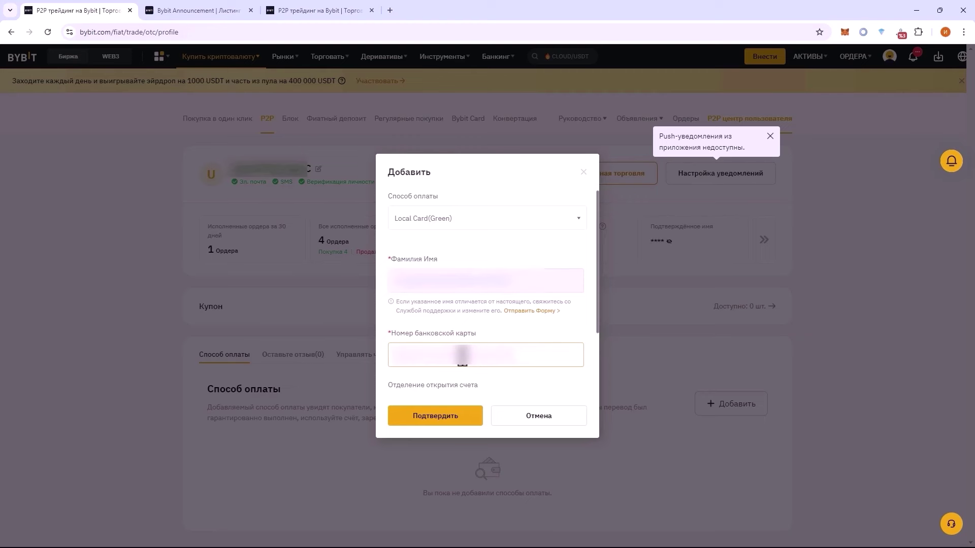
key(BackSpace)
key(BackSpace)
key(BackSpace)
key(BackSpace)
key(BackSpace)
key(BackSpace)
key(BackSpace)
key(BackSpace)
key(BackSpace)
key(BackSpace)
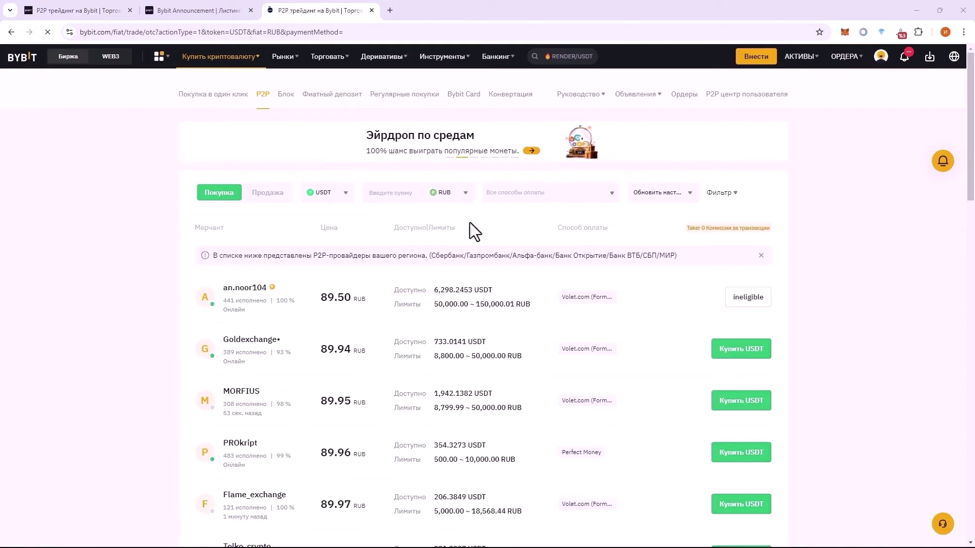
List the P2P offers for selling USDT with an amount of 3000 RUB.
click(266, 194)
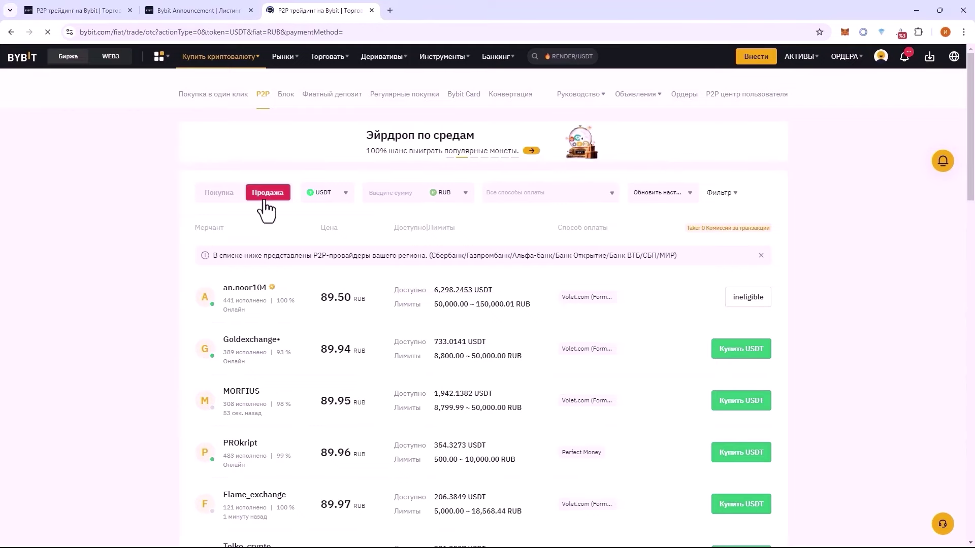
click(402, 197)
text(3000)
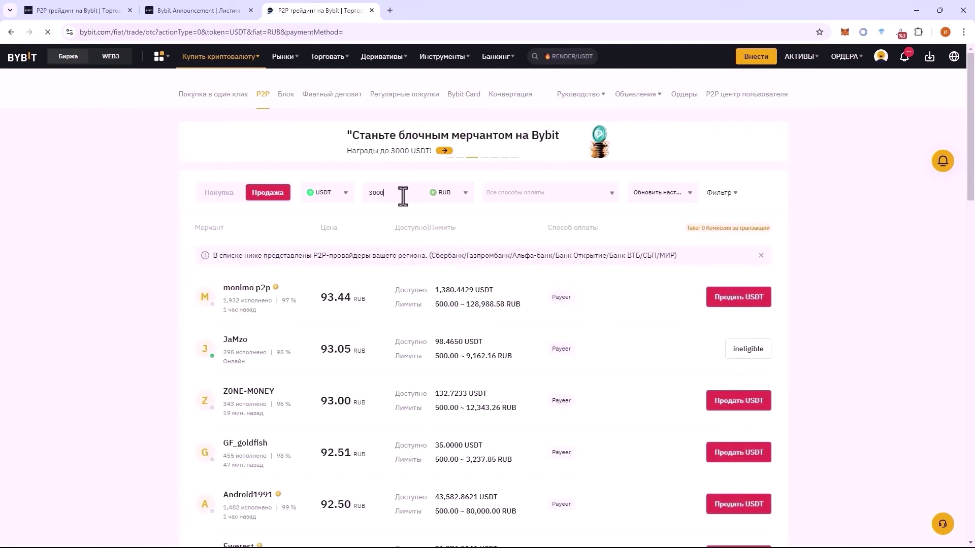
Filter the sell offers by the payment methods Tinkoff, Sberbank, Alfa Bank and SBP.
click(496, 193)
scroll(568, 269, down, 3)
scroll(568, 269, up, 3)
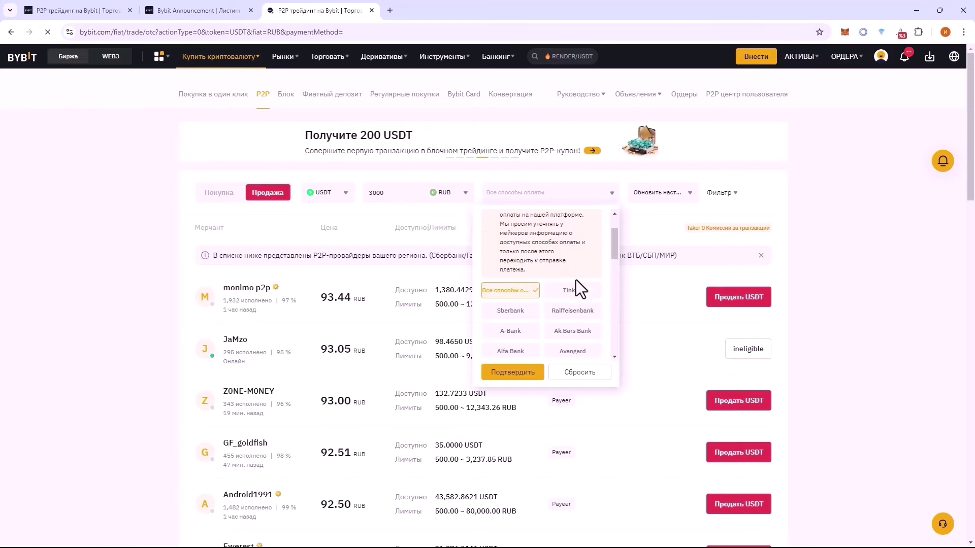
click(574, 289)
click(528, 311)
scroll(531, 336, down, 5)
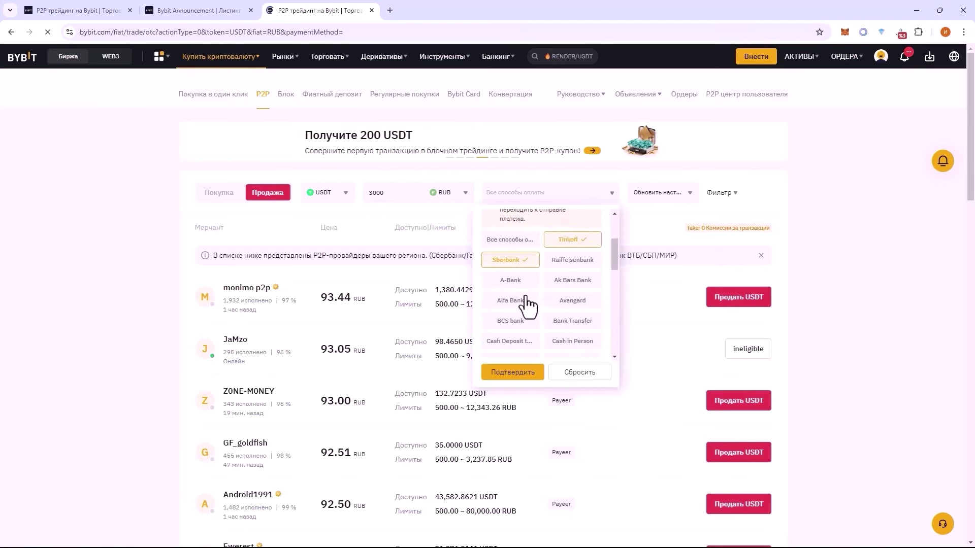
scroll(582, 285, down, 1)
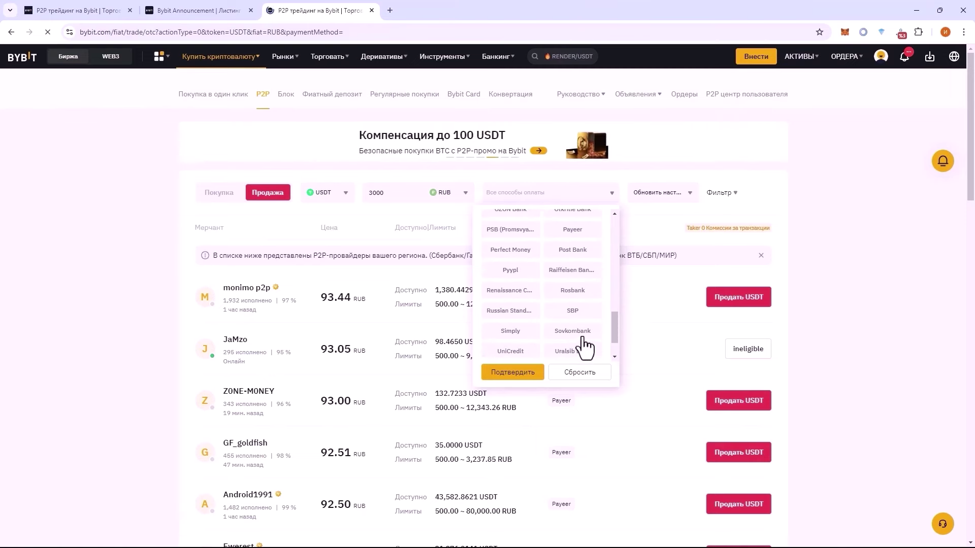
click(524, 374)
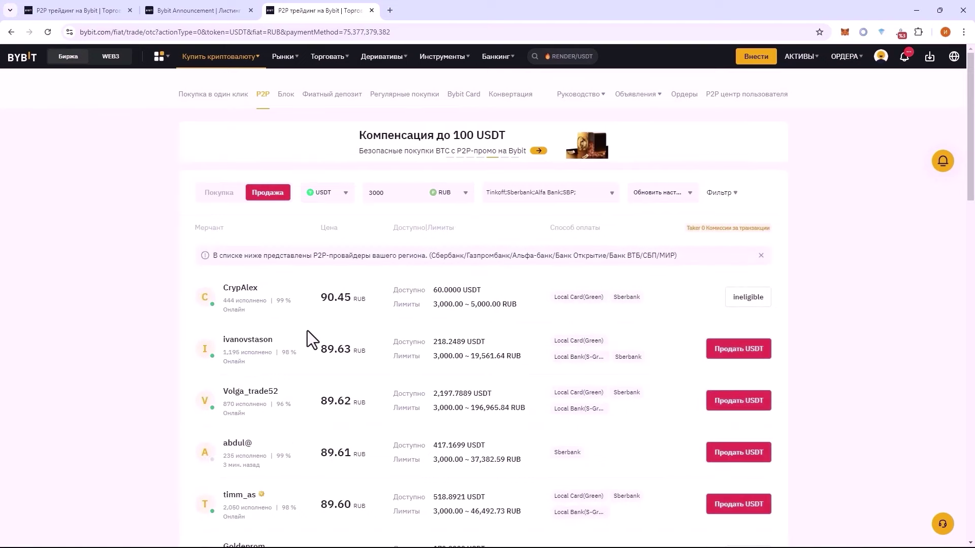
Open the certified merchant's 89.60 RUB offer and set the amount to receive to 3,000 RUB.
scroll(364, 382, down, 1)
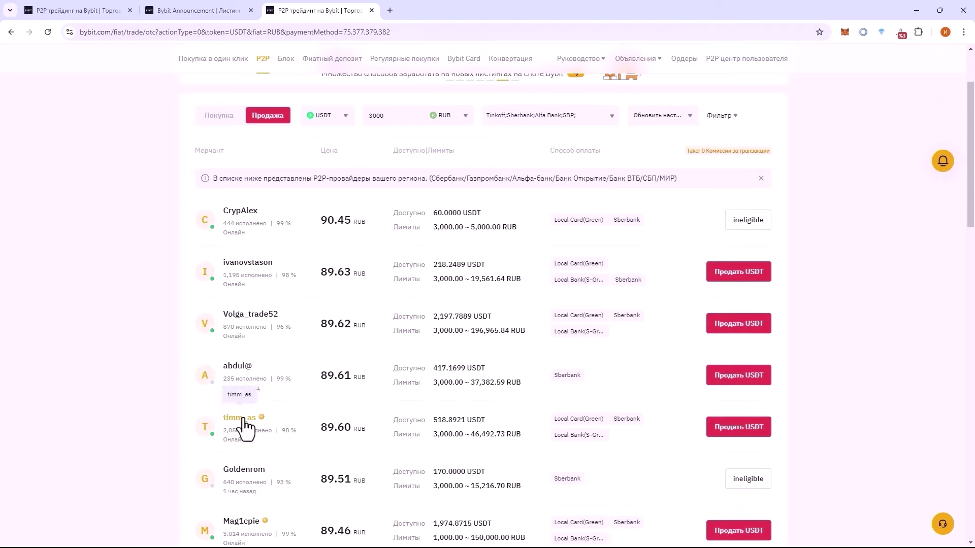
click(729, 429)
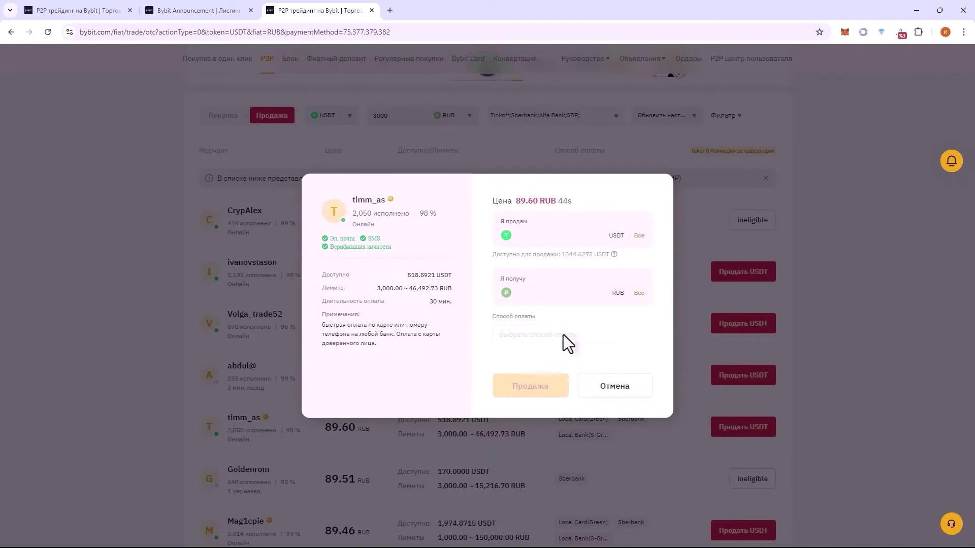
click(563, 334)
click(599, 329)
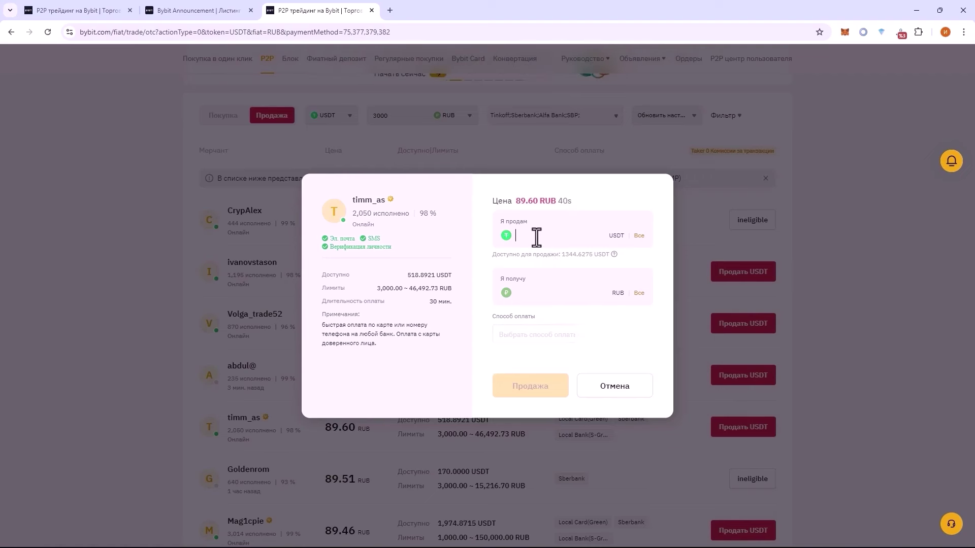
text(30)
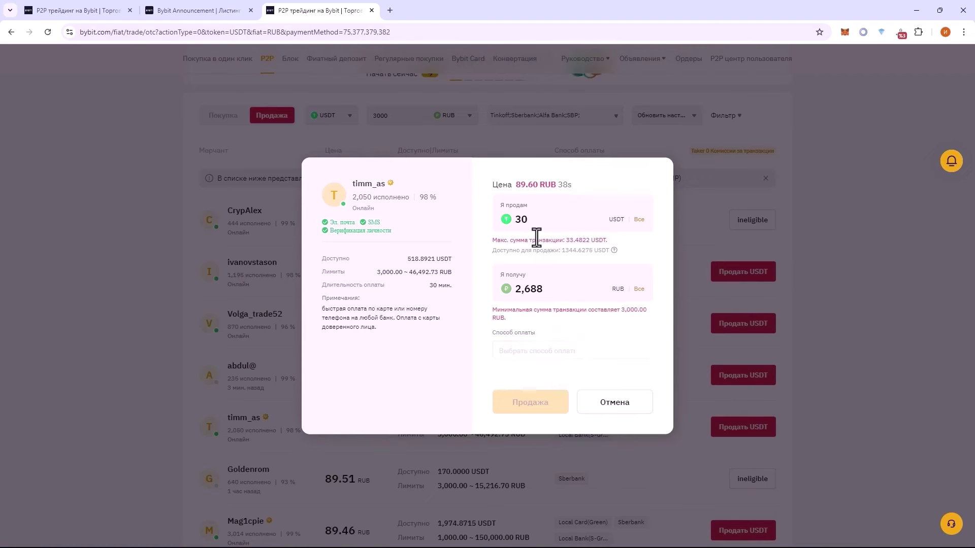
double_click(531, 288)
text(3,000)
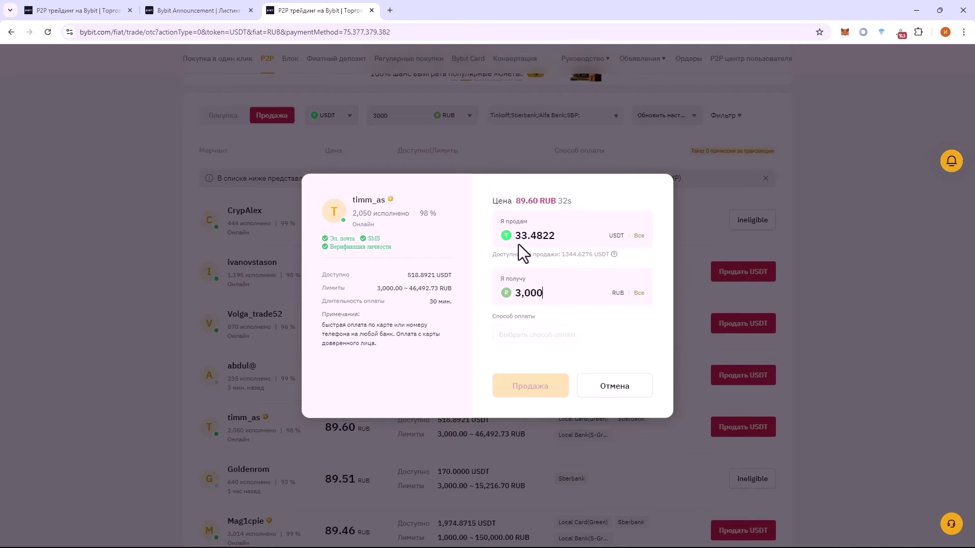
Choose Local Card(Green) as the receiving payment method, place the USDT sell order and acknowledge the safety tips.
drag(558, 236, 515, 236)
click(559, 320)
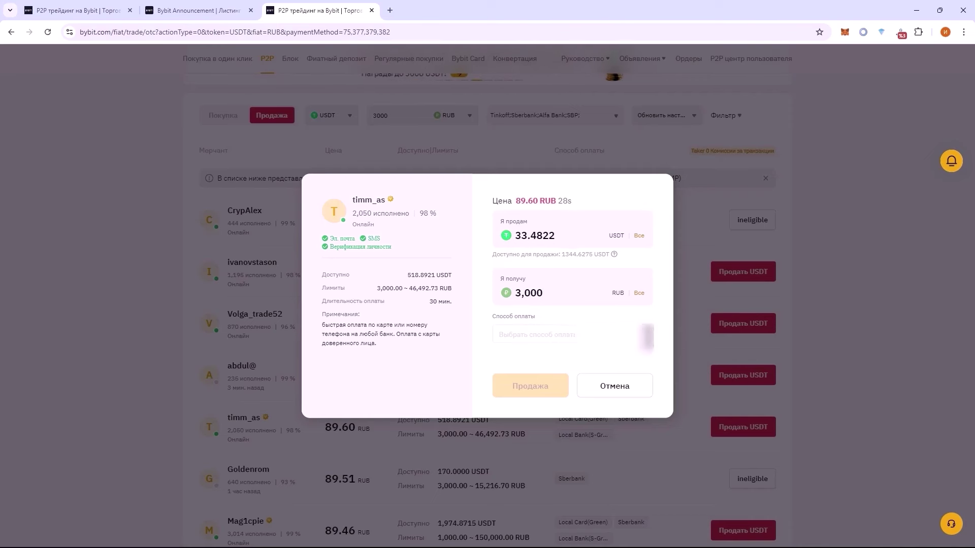
click(530, 354)
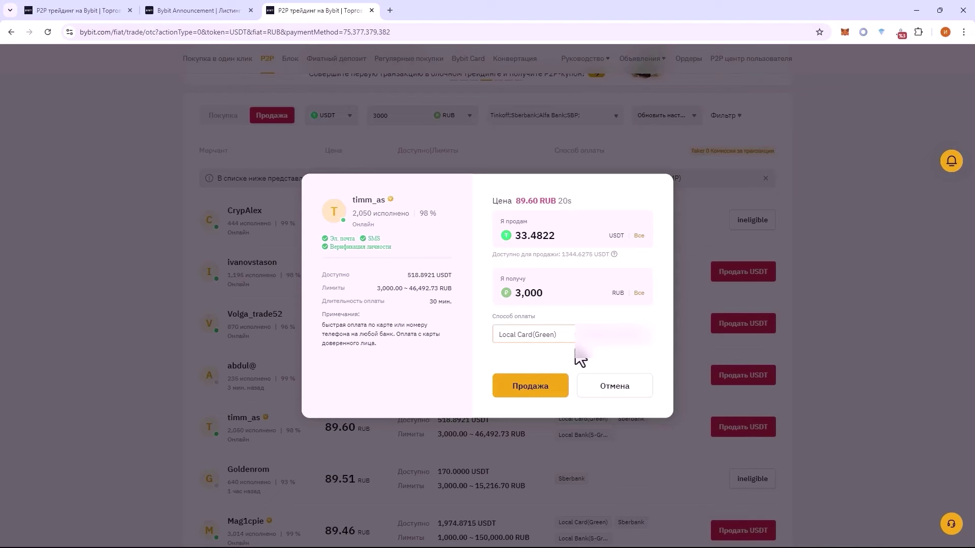
click(546, 396)
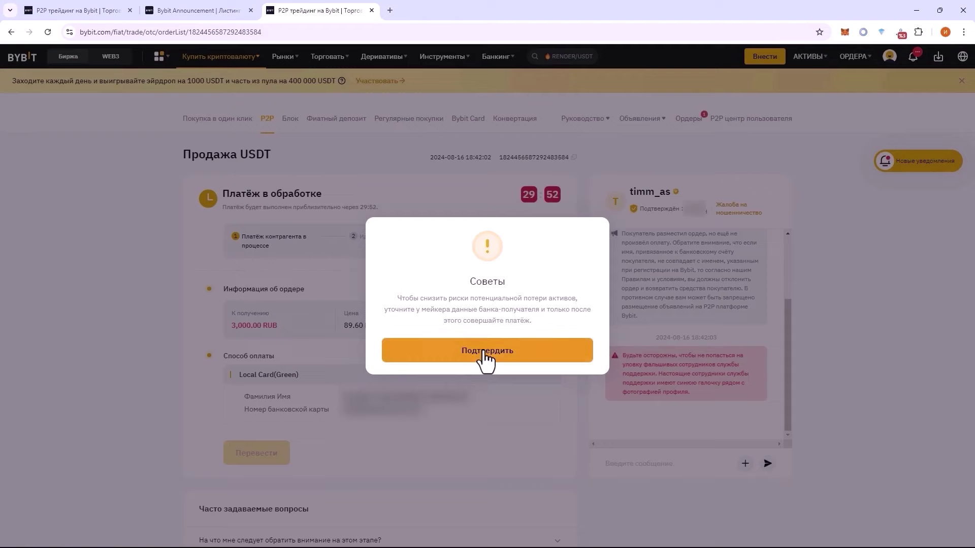
click(485, 355)
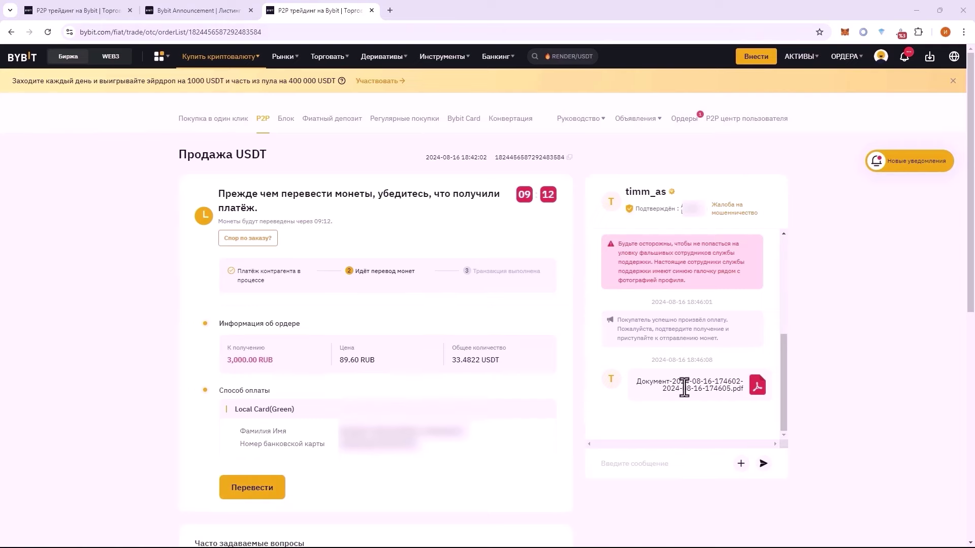
Confirm receipt of the 3,000.00 RUB and the payer's identity, and release the USDT to the buyer.
click(253, 489)
click(393, 377)
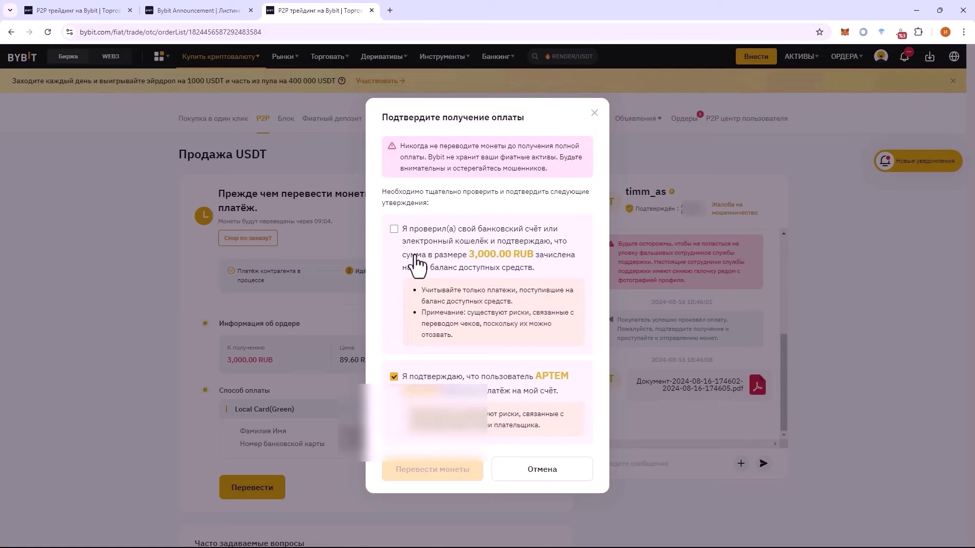
click(394, 229)
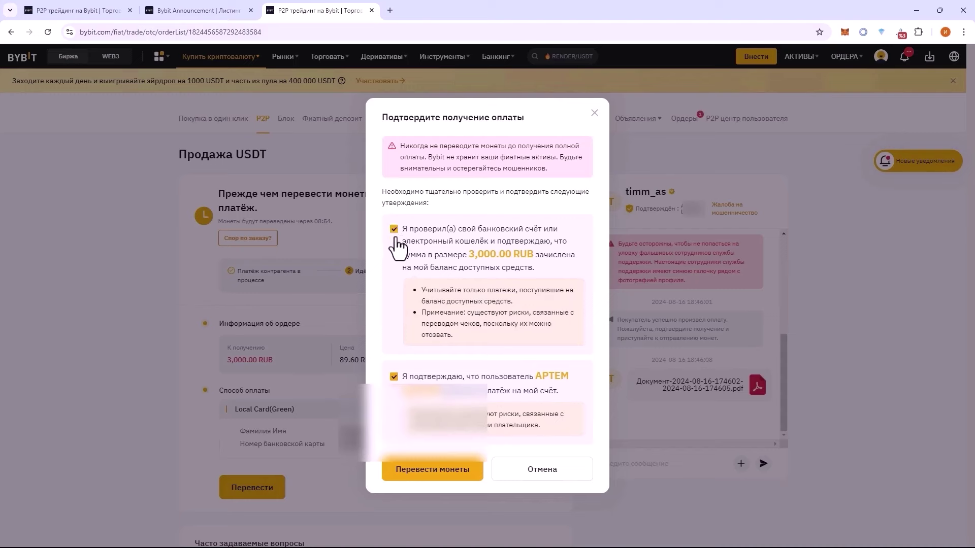
click(452, 477)
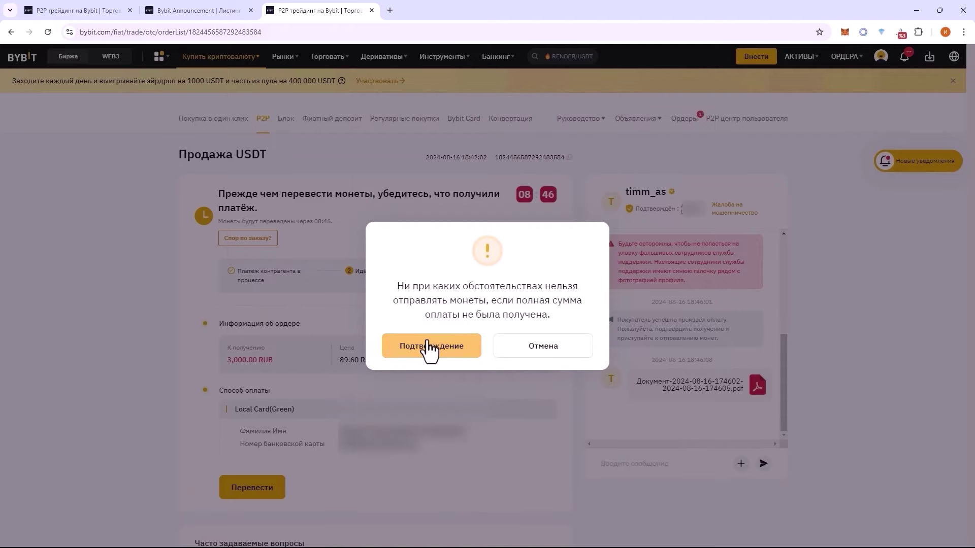
click(434, 353)
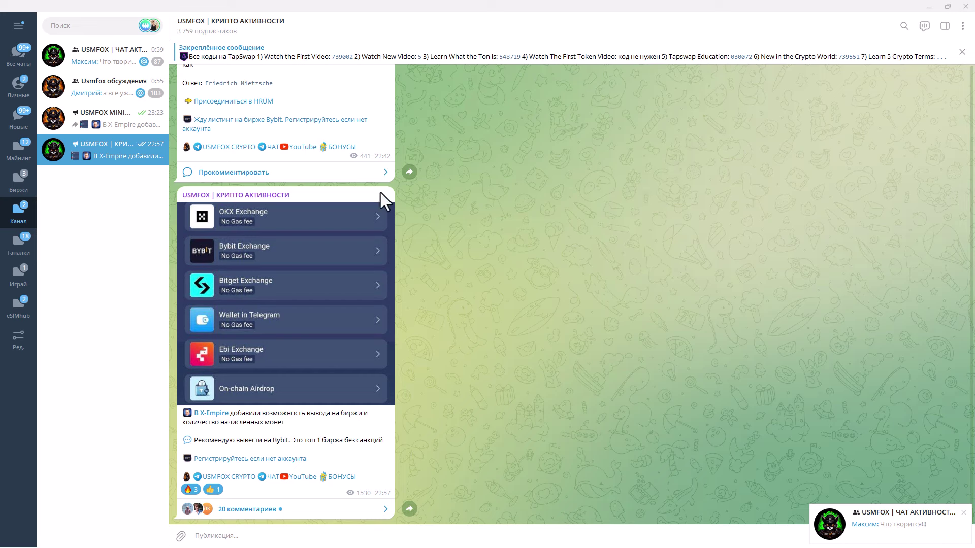
Switch to Telegram and browse the posts in the USMFOX MINING channel.
click(104, 131)
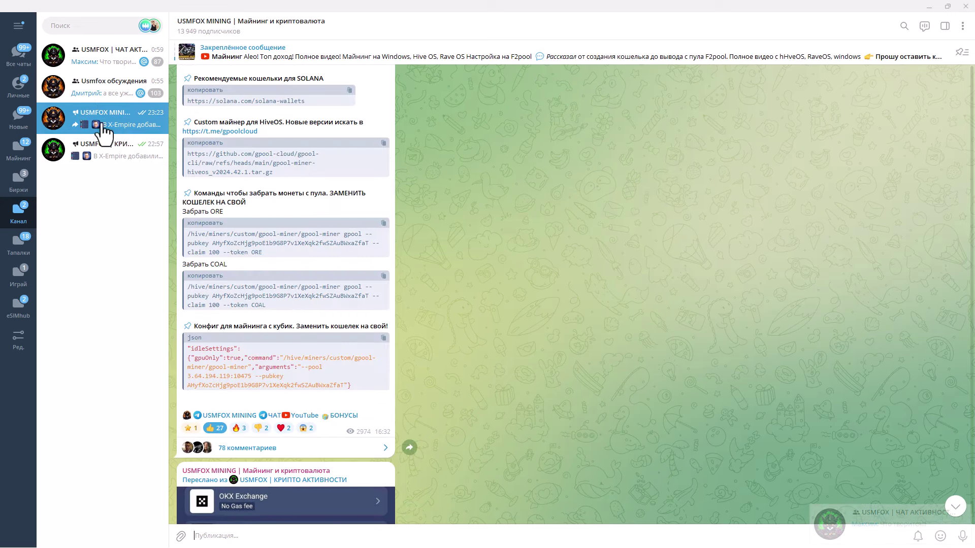
scroll(545, 367, up, 2)
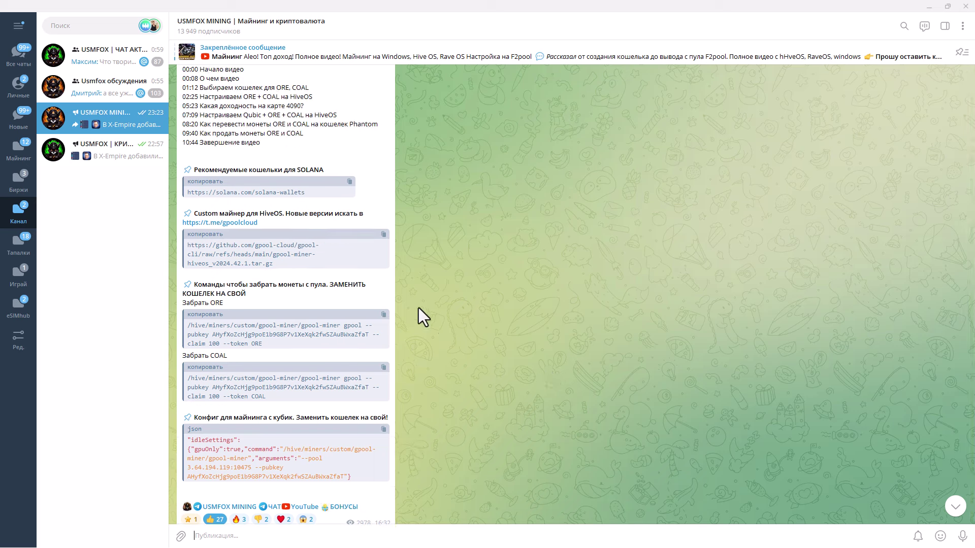